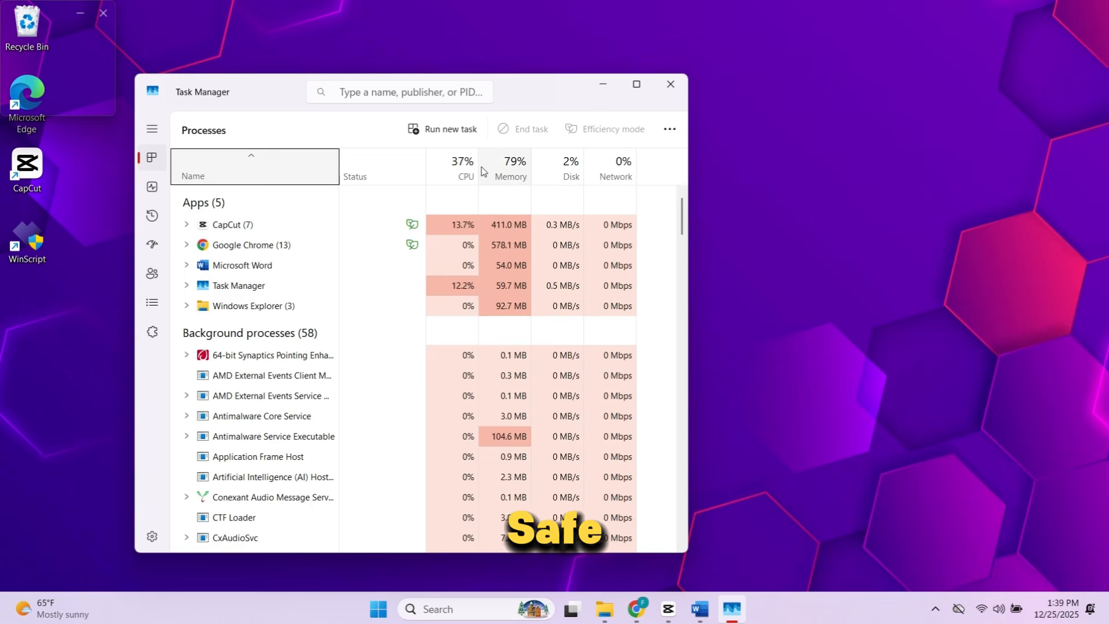
# - Examine the CPU, memory and Disk 0 (C:) performance graphs and the running processes, then close Task Manager
pyautogui.click(152, 187)
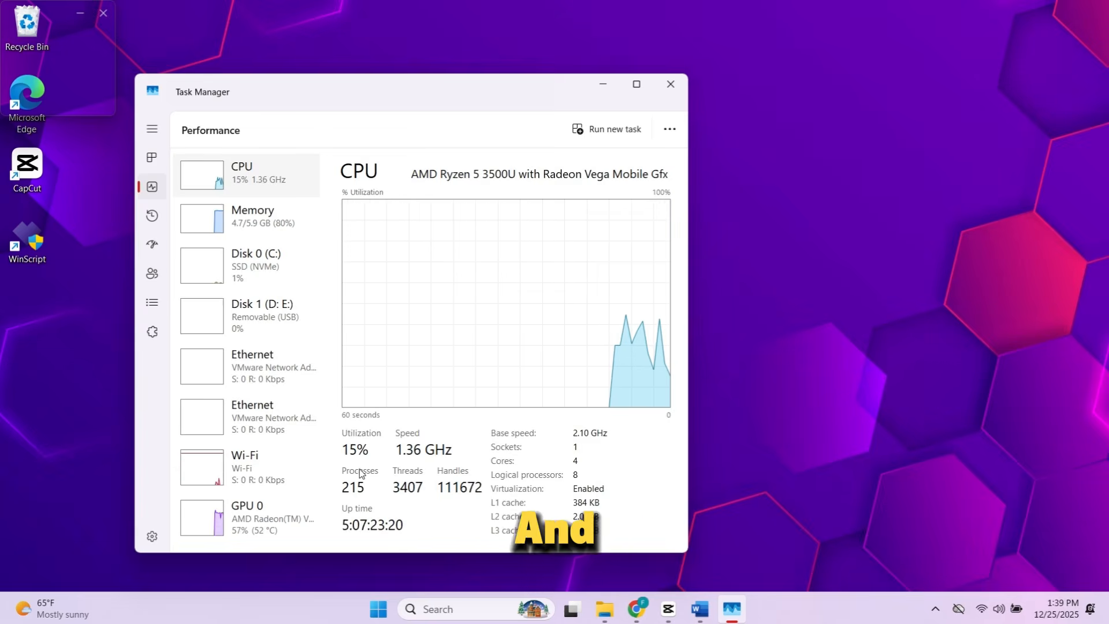
pyautogui.click(241, 227)
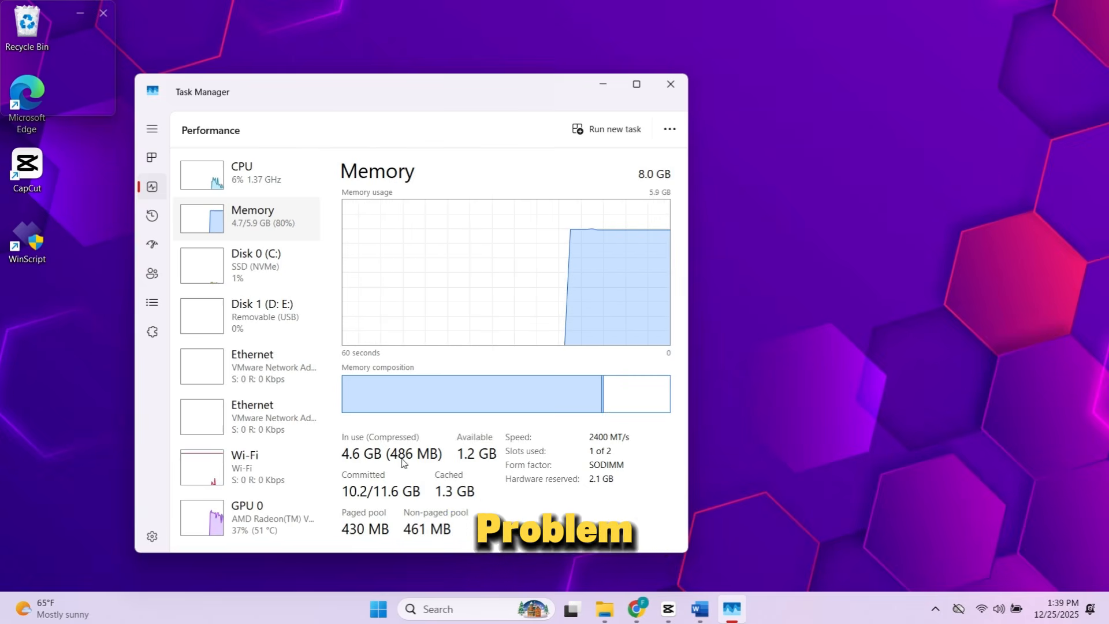
pyautogui.click(257, 257)
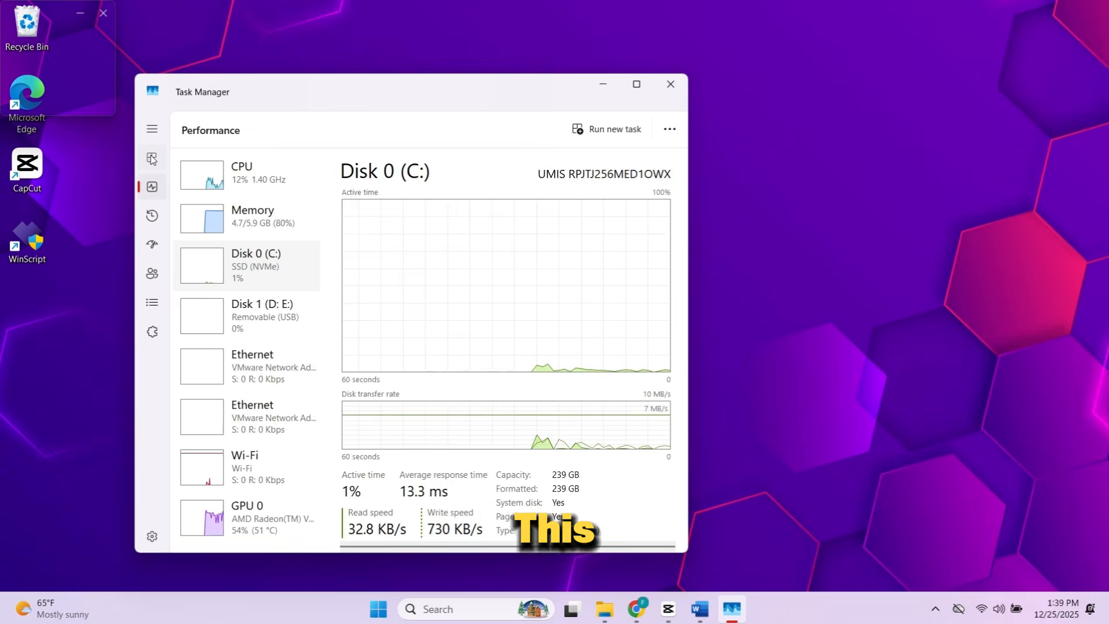
pyautogui.click(152, 158)
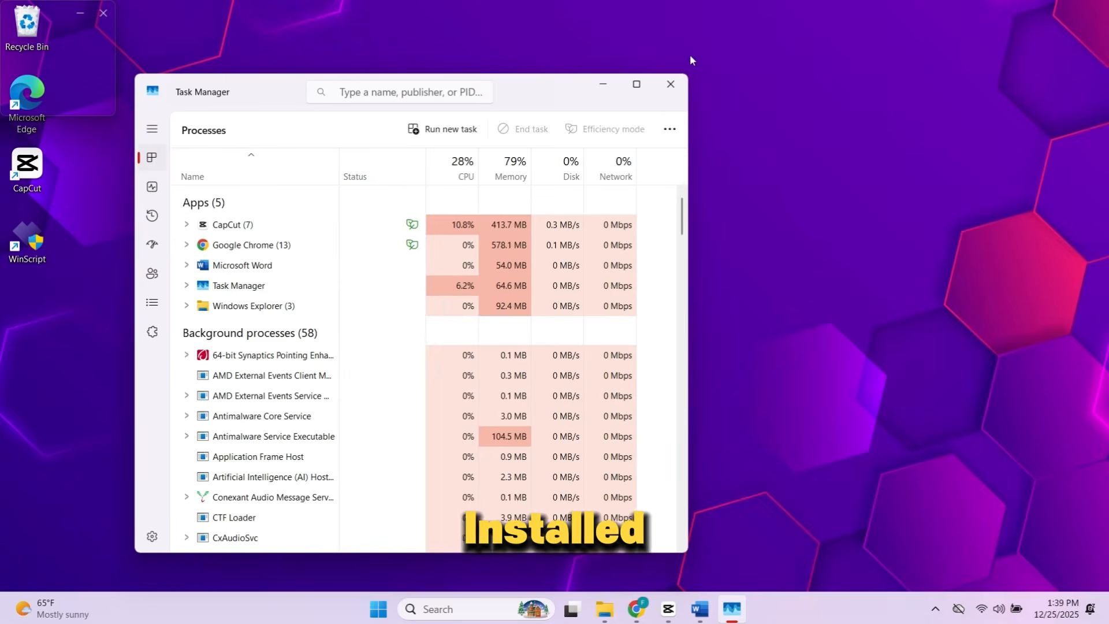
pyautogui.click(677, 86)
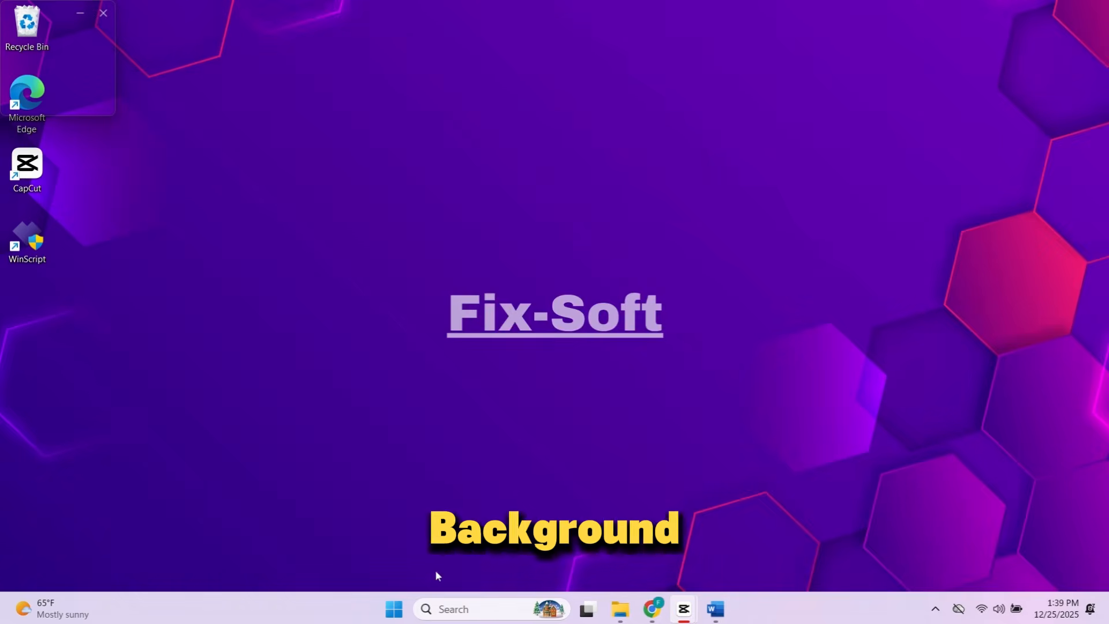
pyautogui.click(393, 610)
pyautogui.scroll(-3, 584, 403)
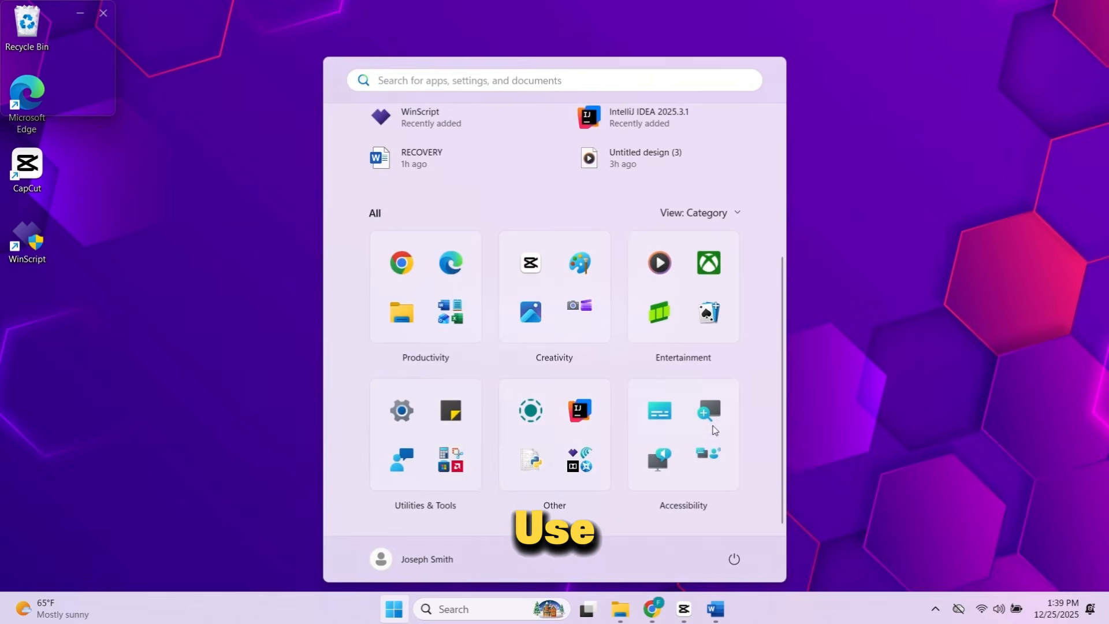
pyautogui.scroll(4, 664, 445)
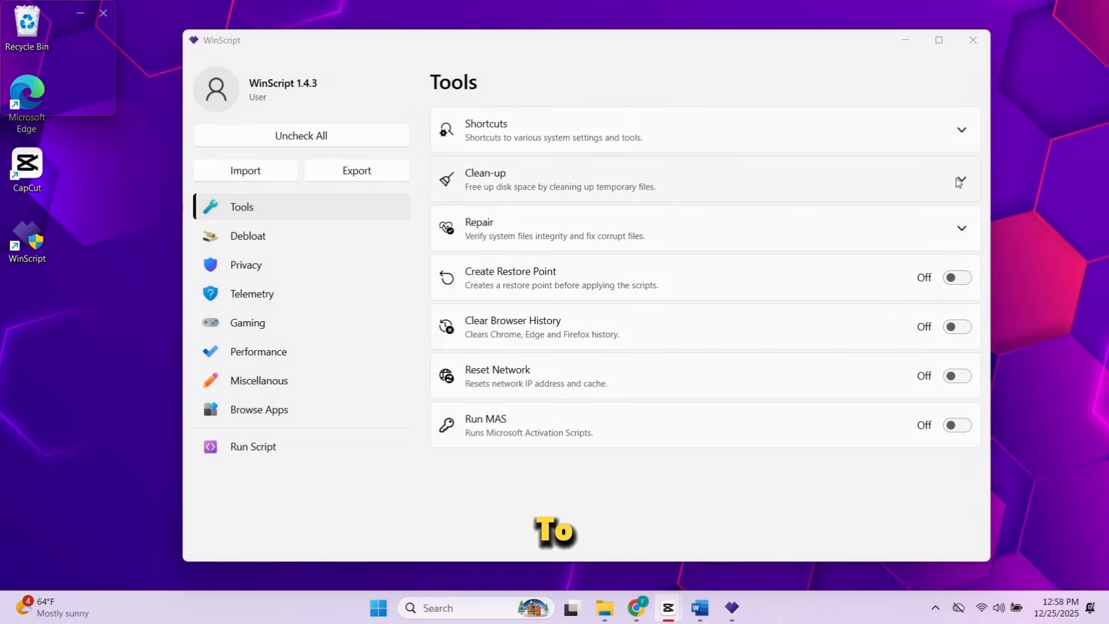
# - Examine the Clean-up options among WinScript's tools and the script code on its Run Script page
pyautogui.click(959, 180)
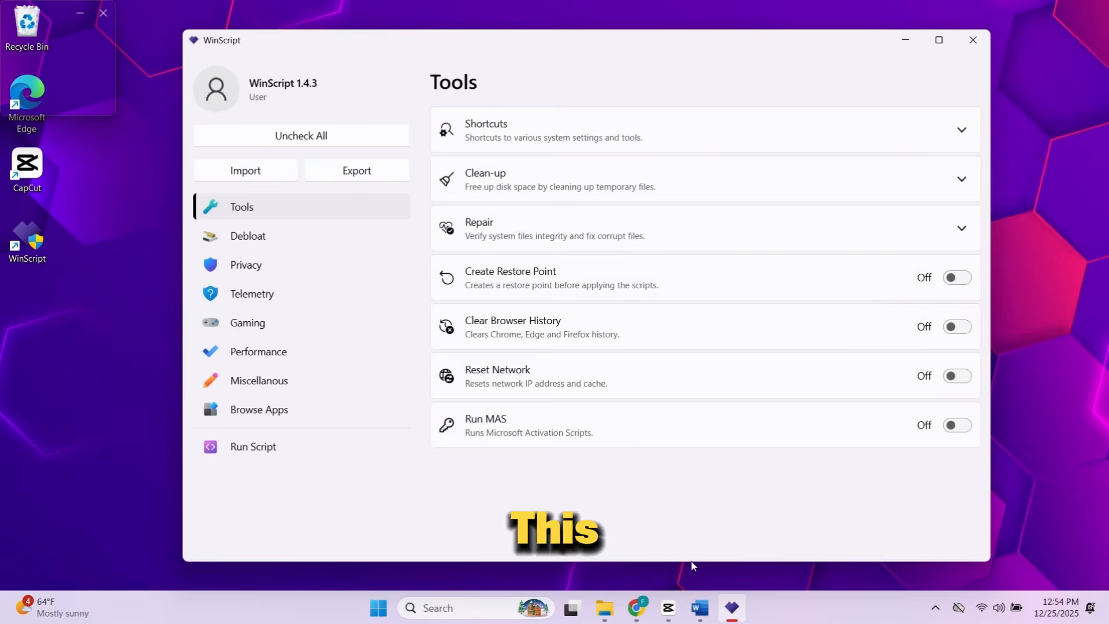
pyautogui.click(958, 182)
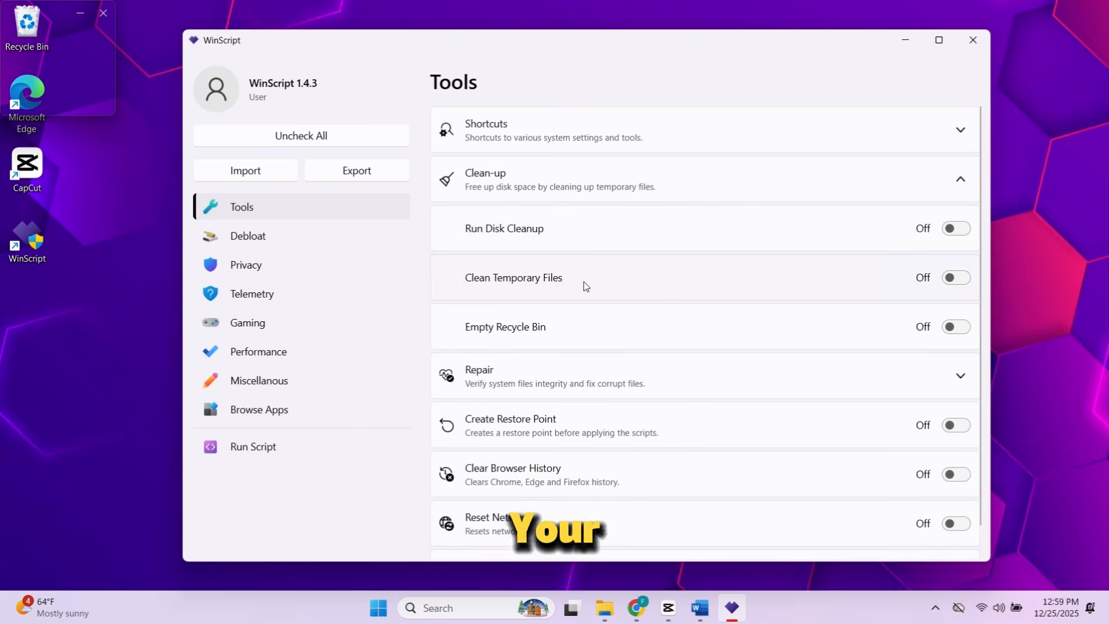
pyautogui.click(255, 448)
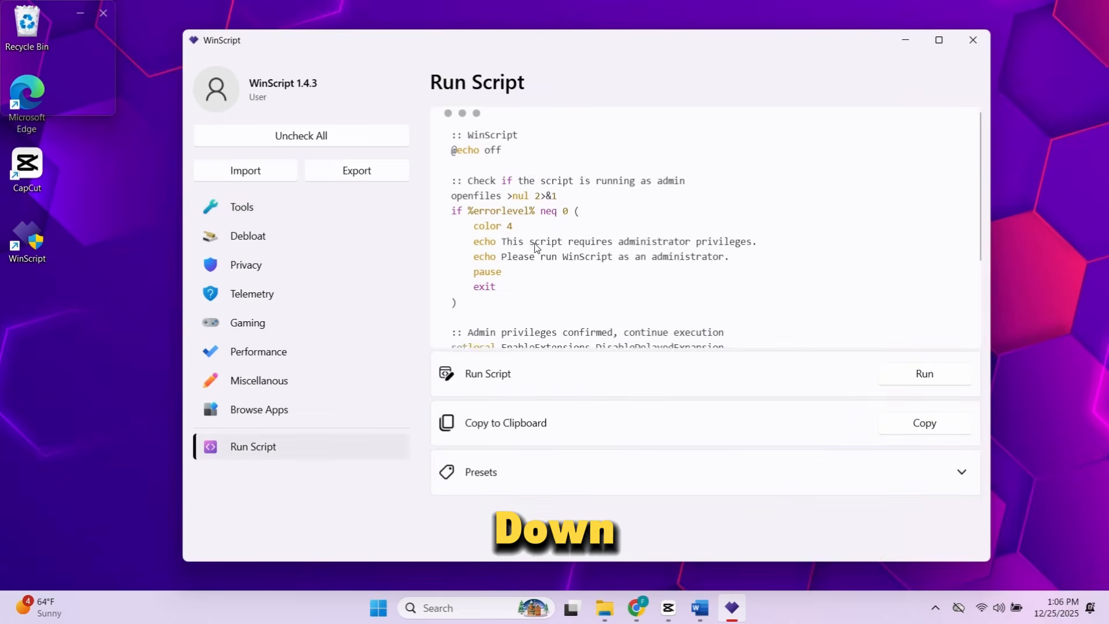
pyautogui.click(254, 448)
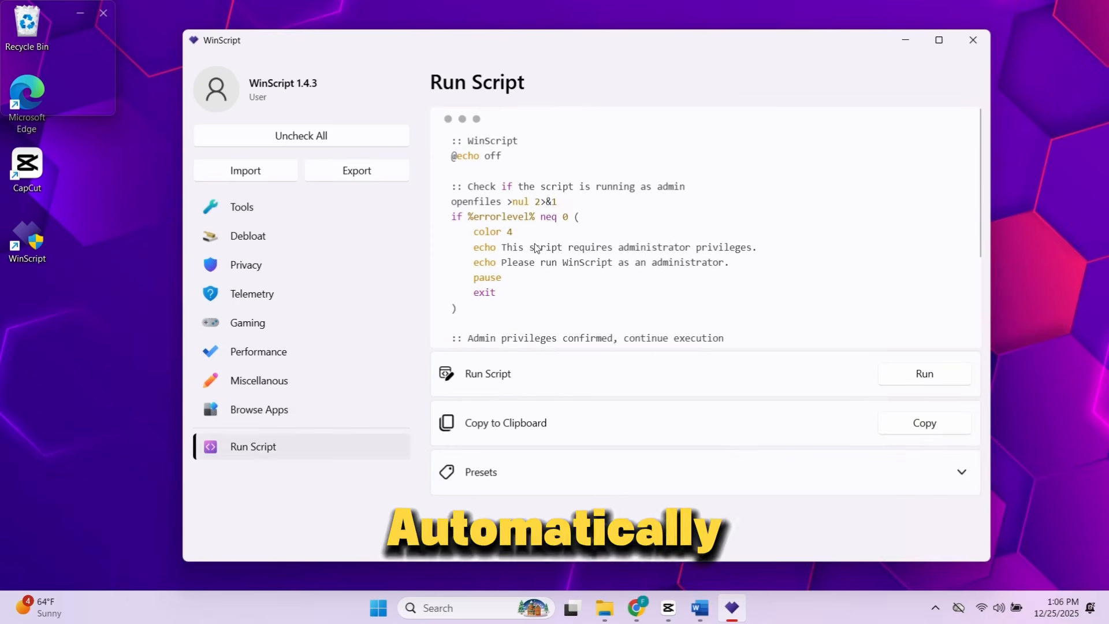
pyautogui.scroll(-3, 528, 257)
pyautogui.scroll(3, 532, 267)
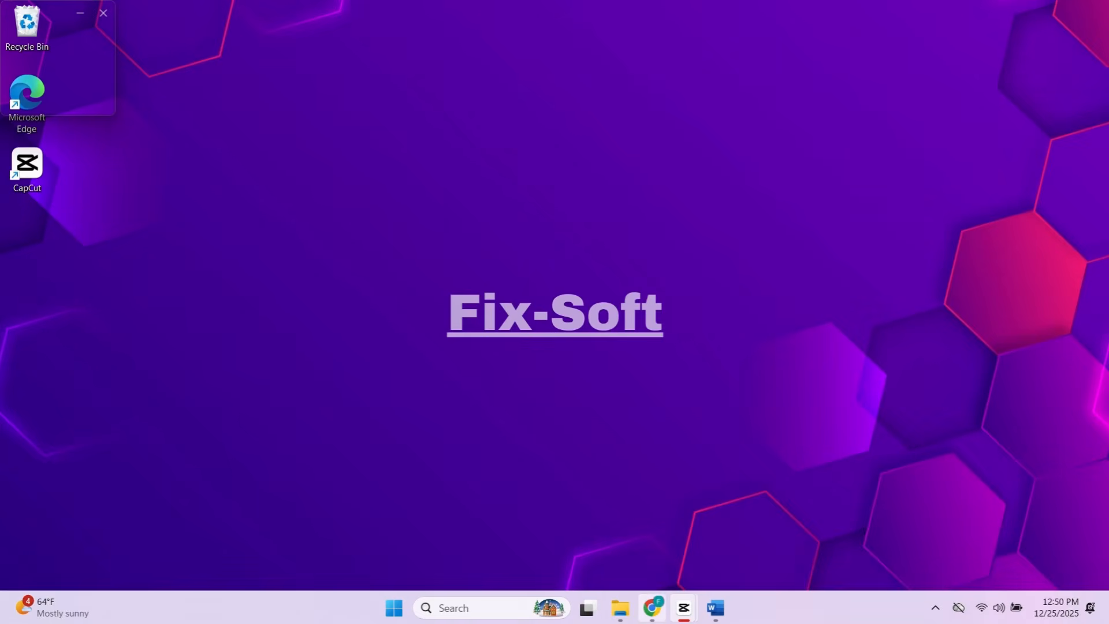
# - Switch to Chrome, search the web for "winscript" and open the official winscript.cc site
pyautogui.click(651, 609)
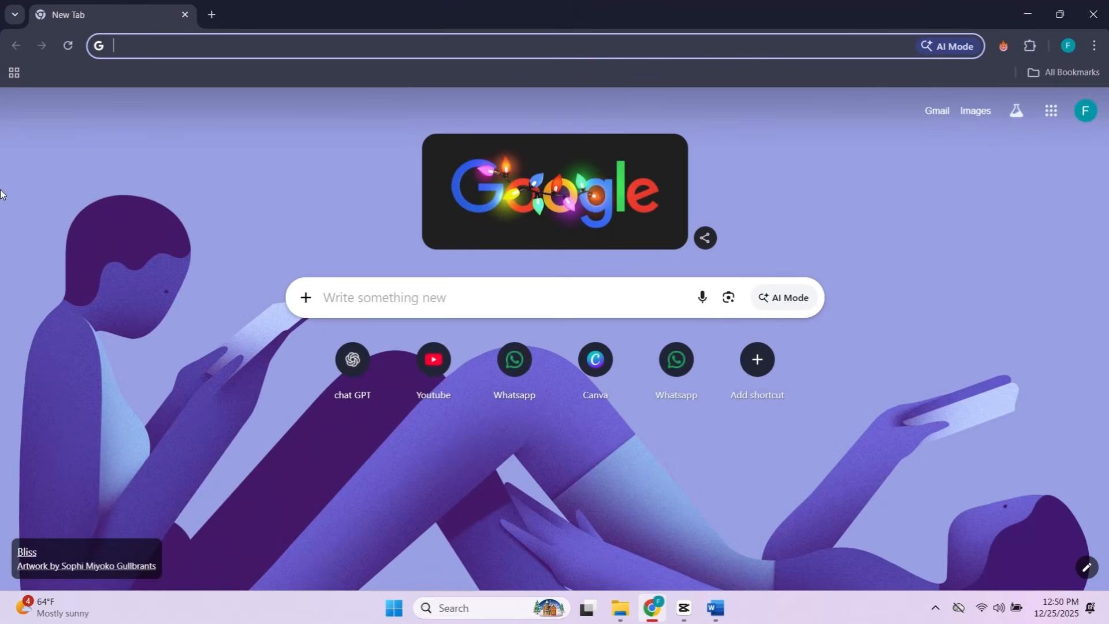
pyautogui.write('w')
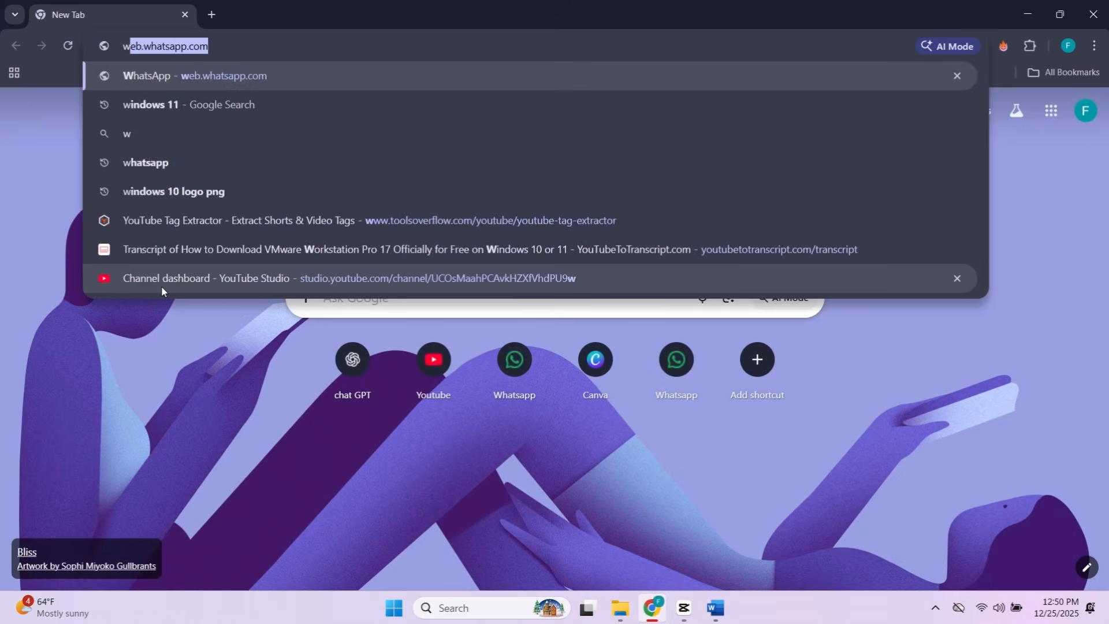
pyautogui.write('in')
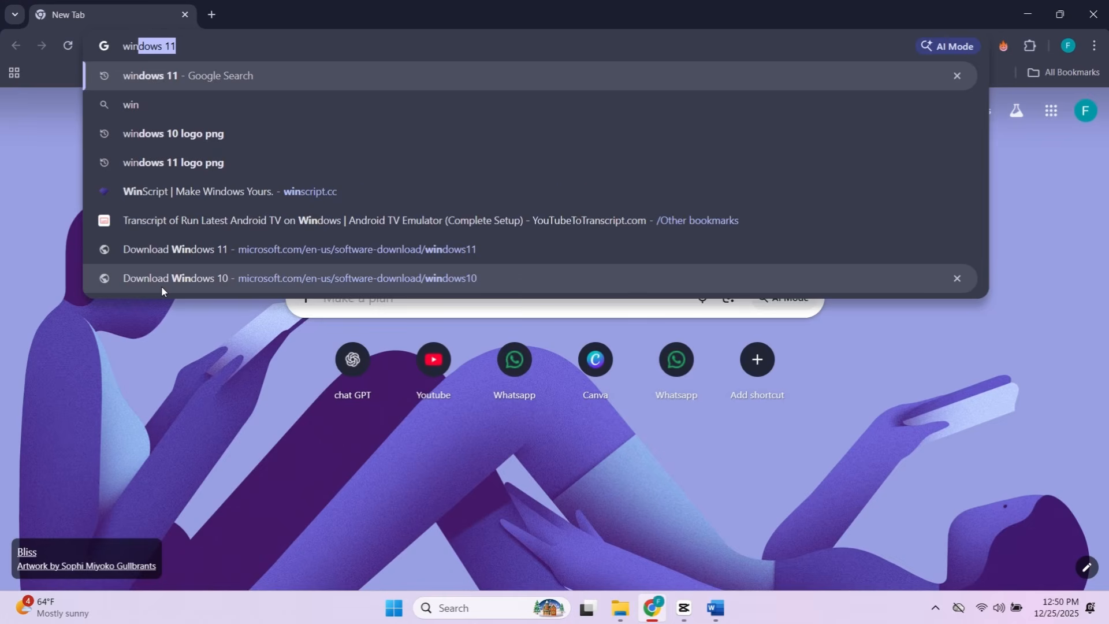
pyautogui.write('s')
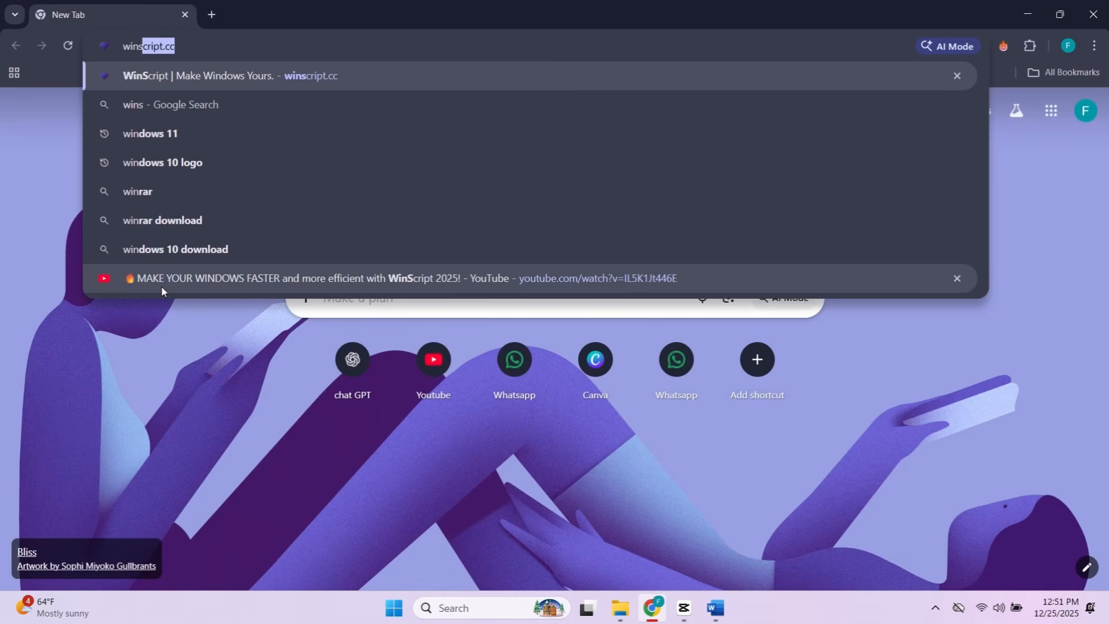
pyautogui.write('cri')
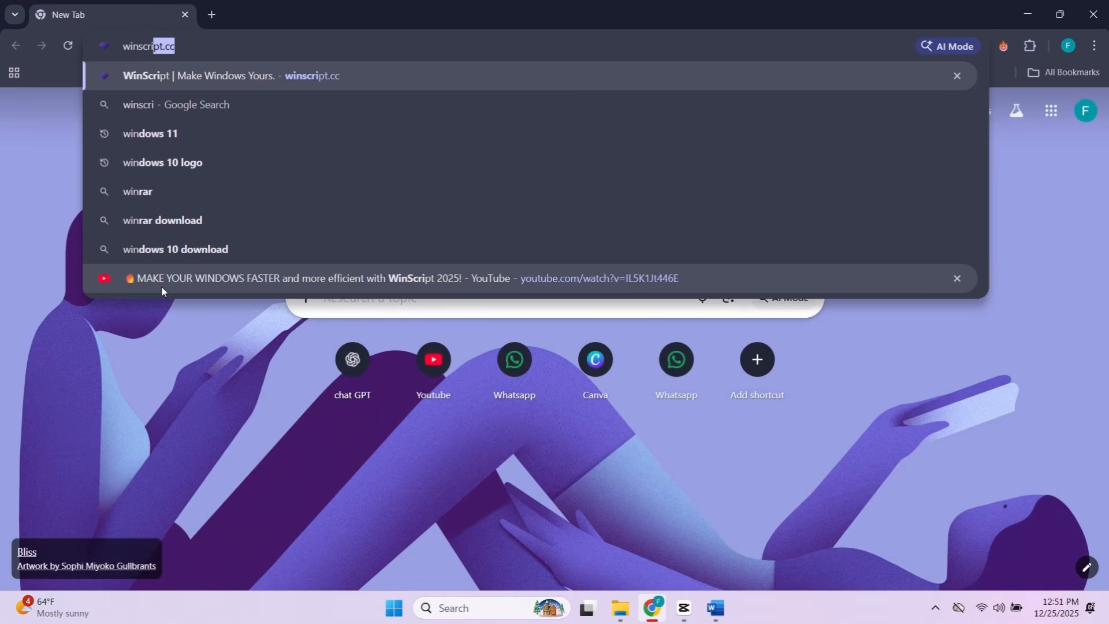
pyautogui.write('pt')
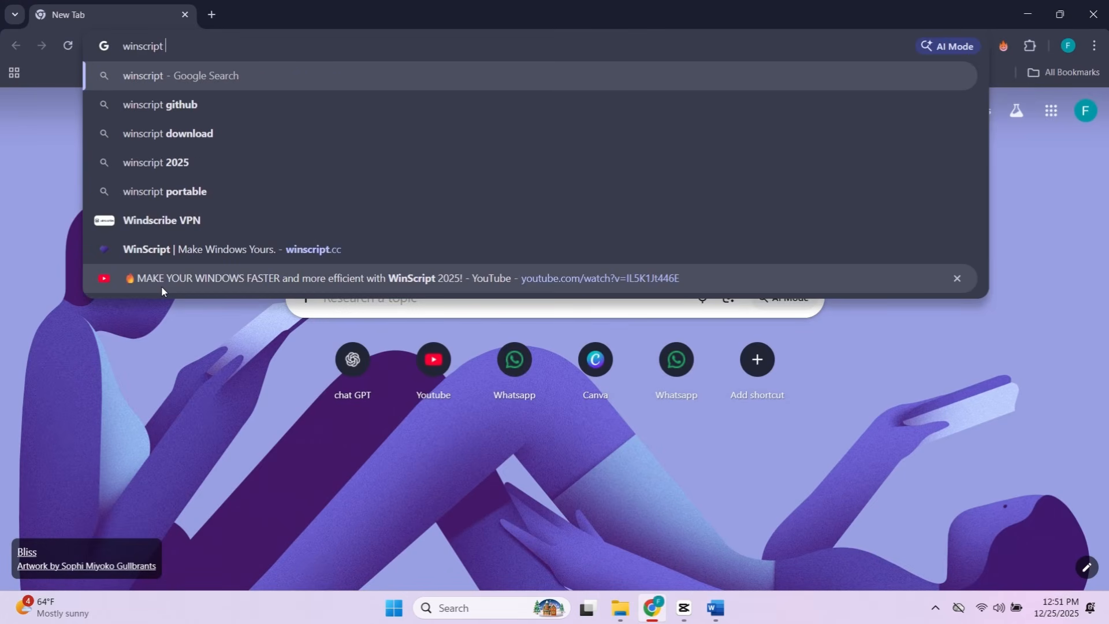
pyautogui.press('Return')
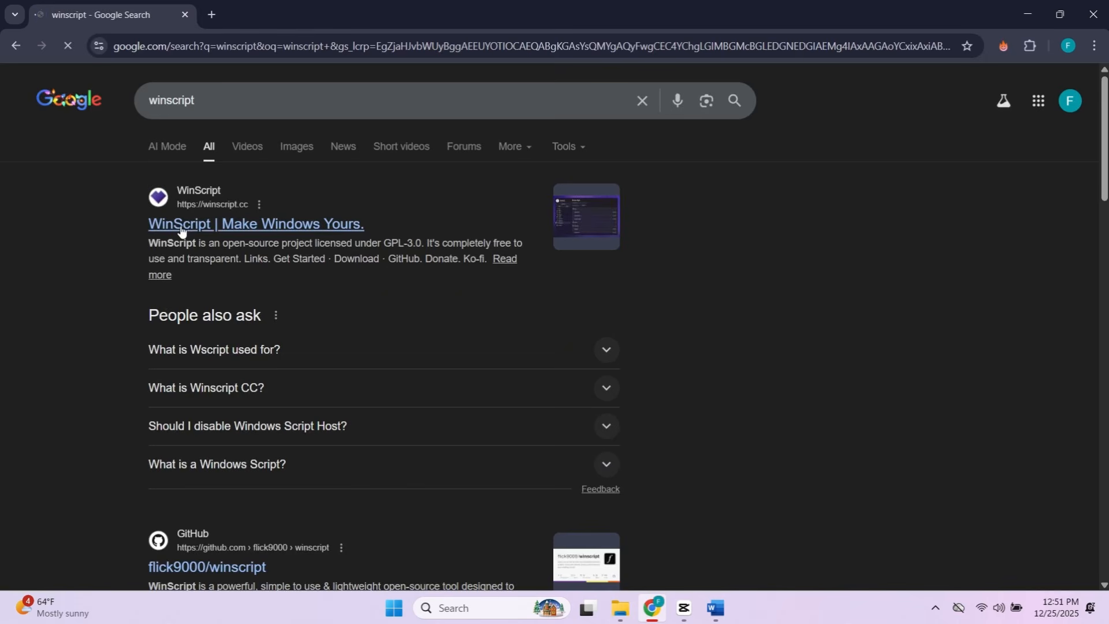
pyautogui.click(269, 230)
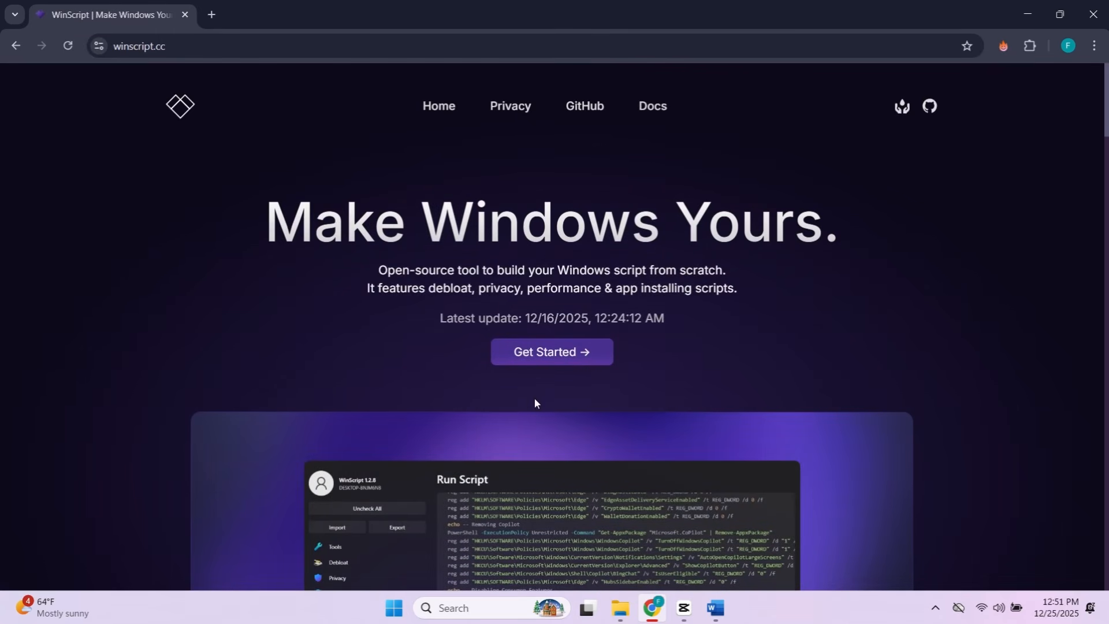
# - Choose the desktop version of WinScript and download winscript-installer.exe from the v1.4.3 release assets
pyautogui.click(548, 354)
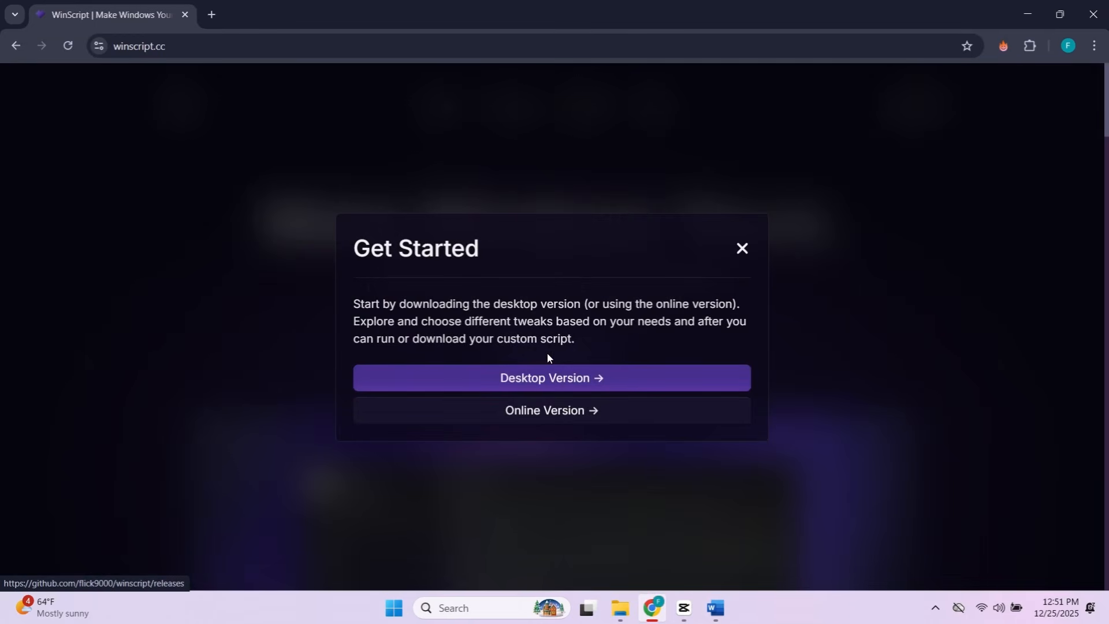
pyautogui.click(539, 380)
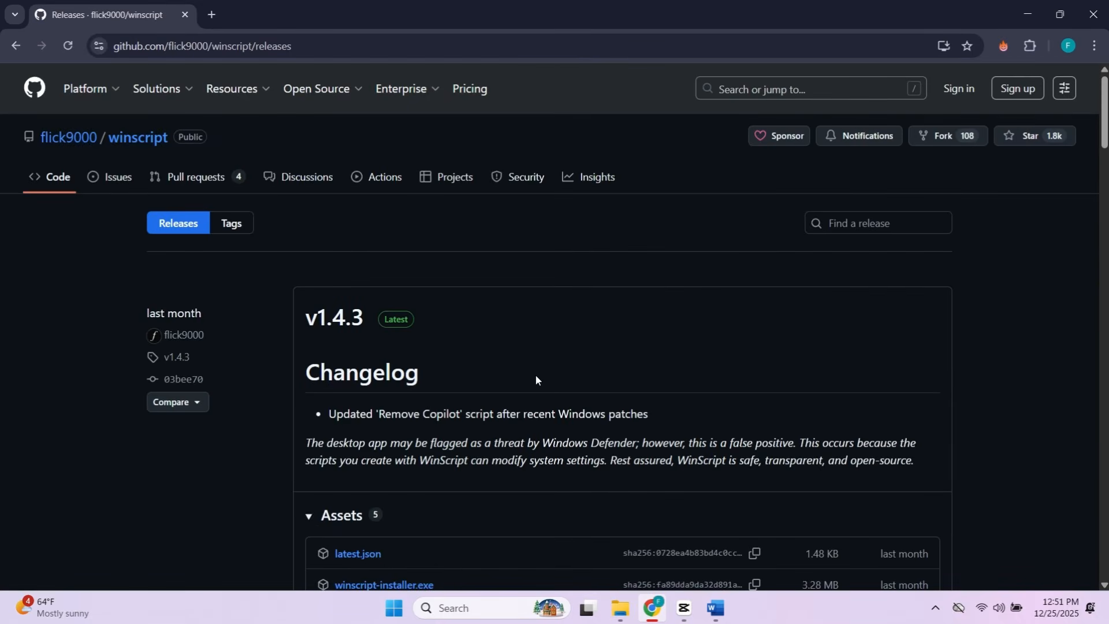
pyautogui.scroll(-3, 535, 379)
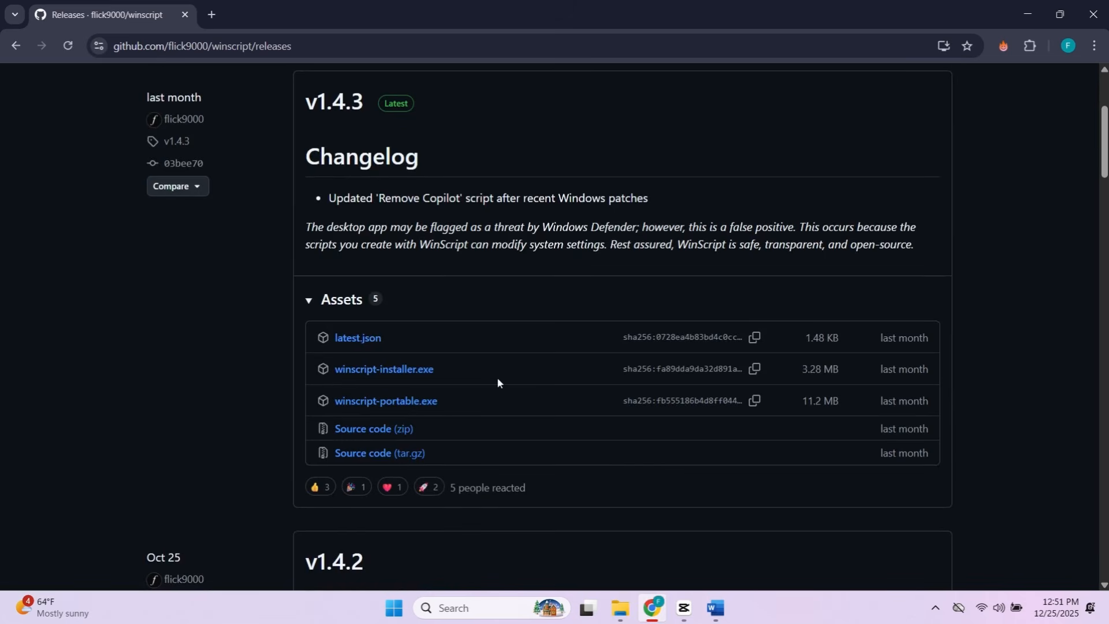
pyautogui.click(392, 370)
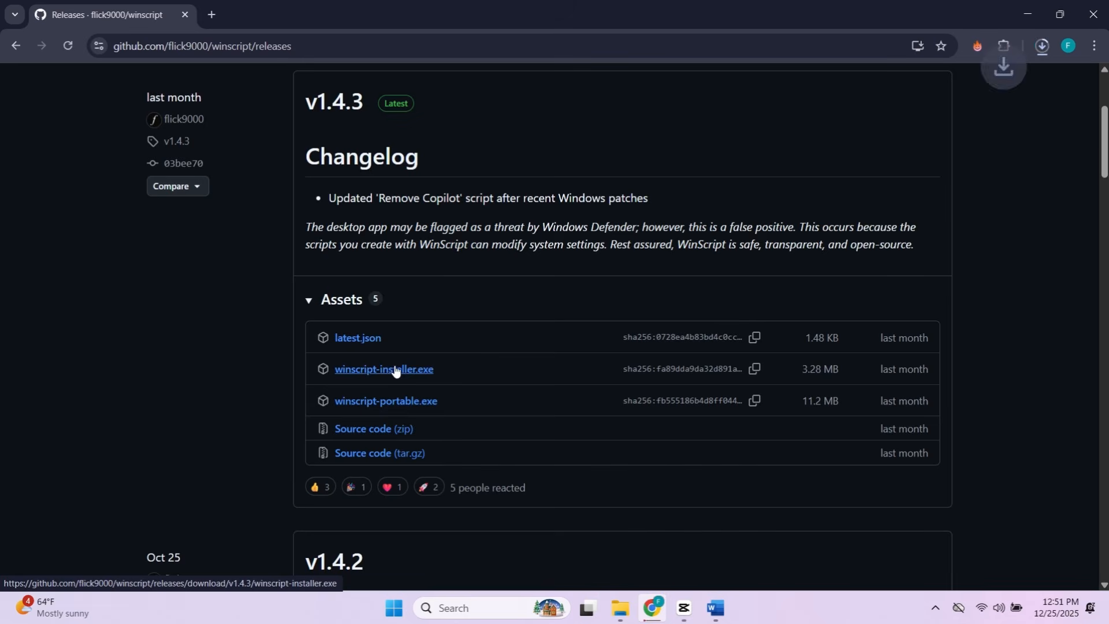
# - Run the downloaded winscript-installer.exe, minimize the browser, and allow the installer to run despite the SmartScreen block
pyautogui.click(1041, 47)
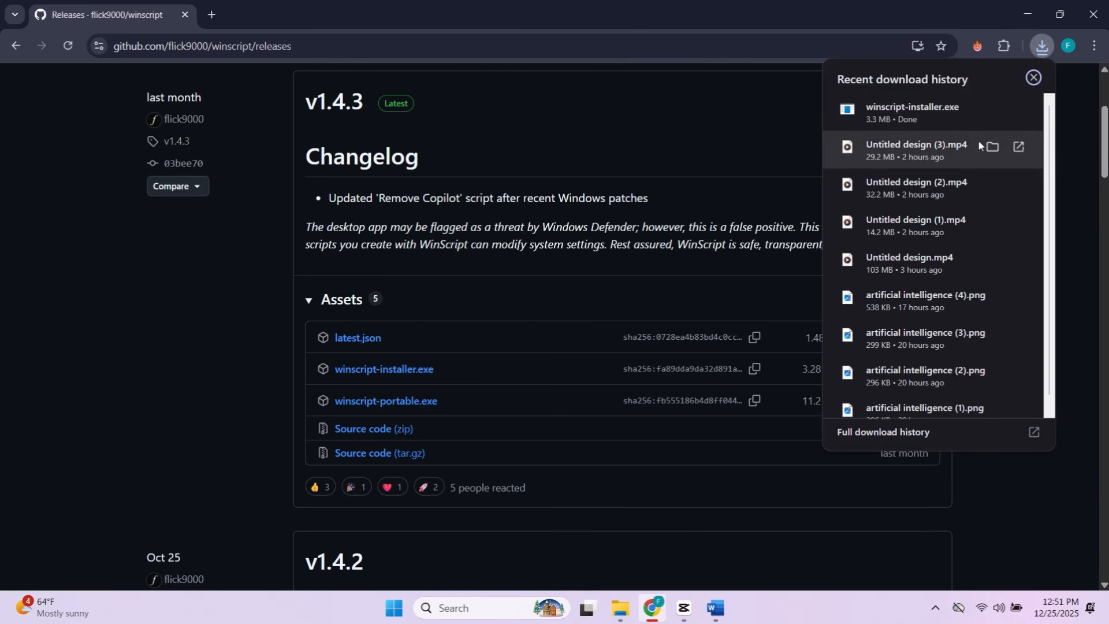
pyautogui.rightClick(890, 109)
pyautogui.click(915, 122)
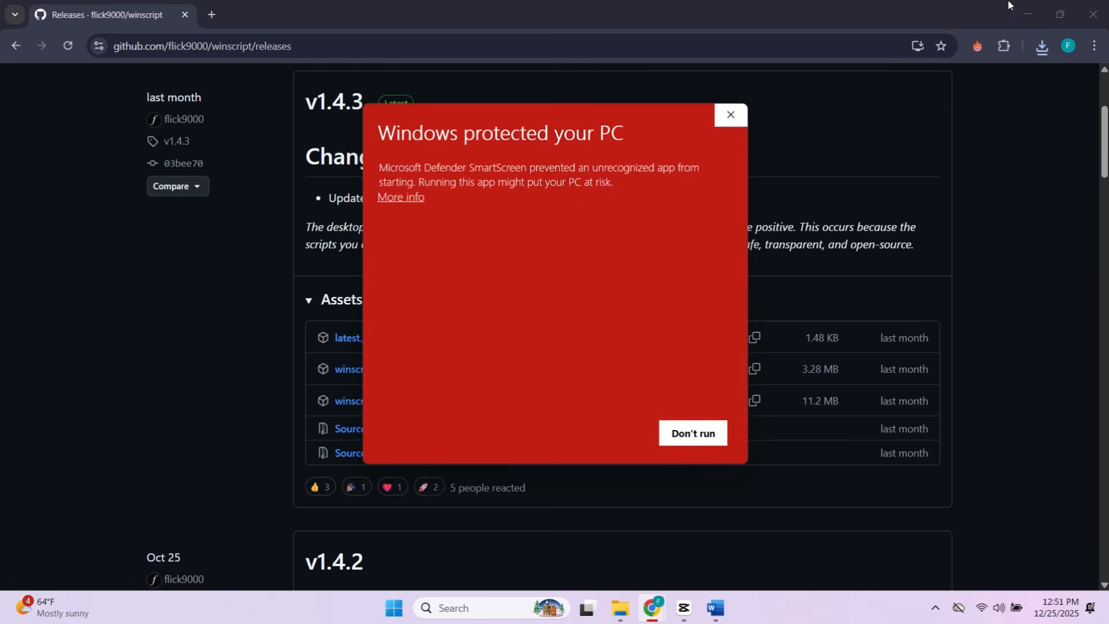
pyautogui.click(1026, 14)
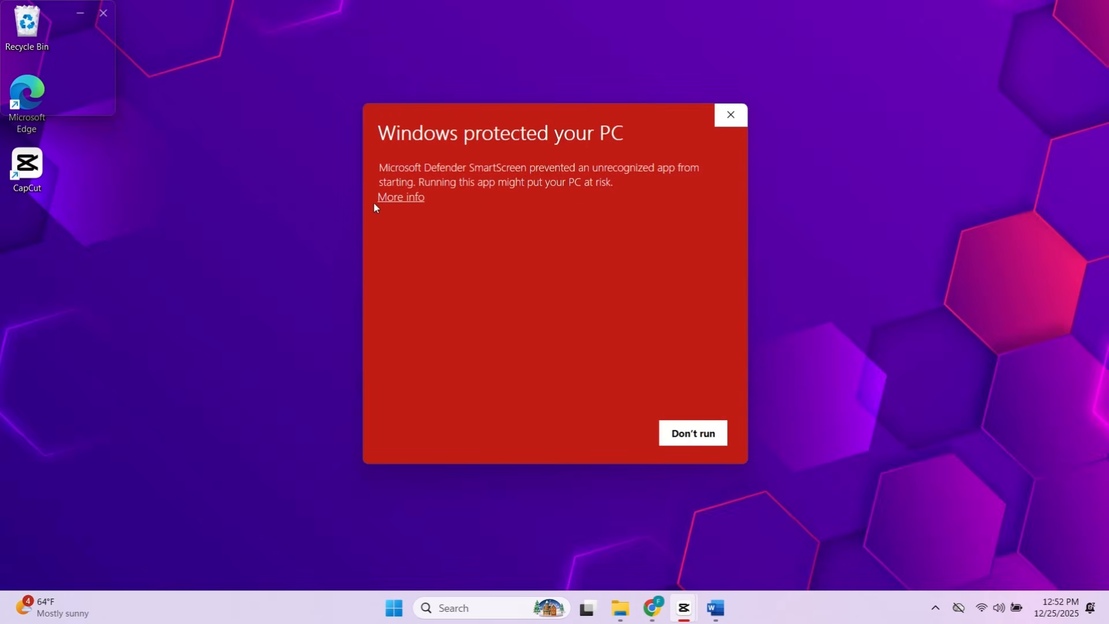
pyautogui.click(406, 197)
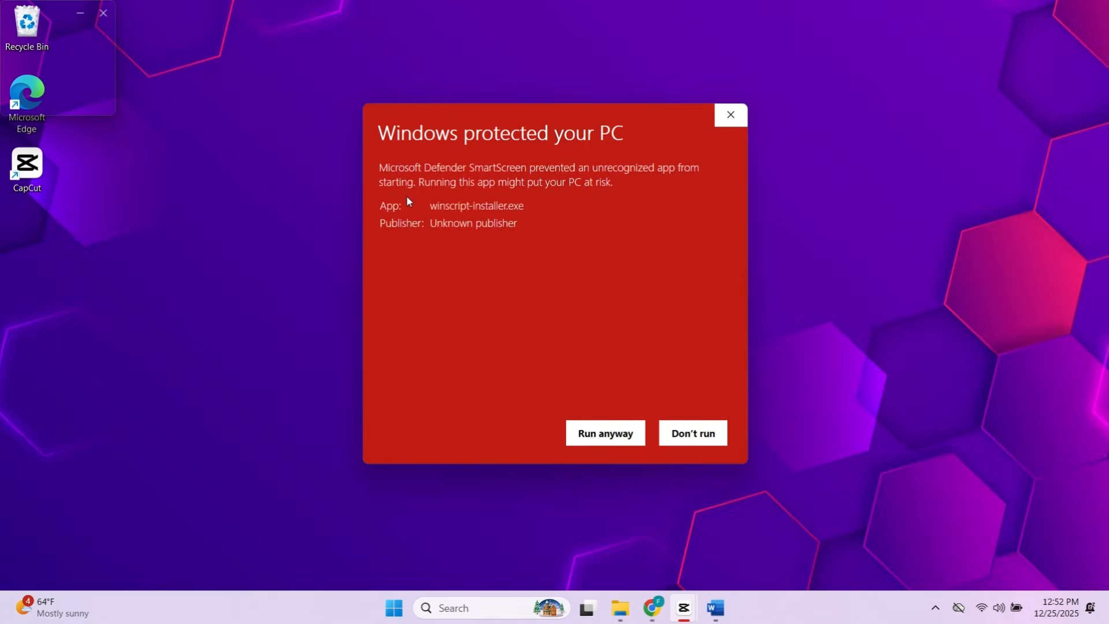
pyautogui.click(599, 433)
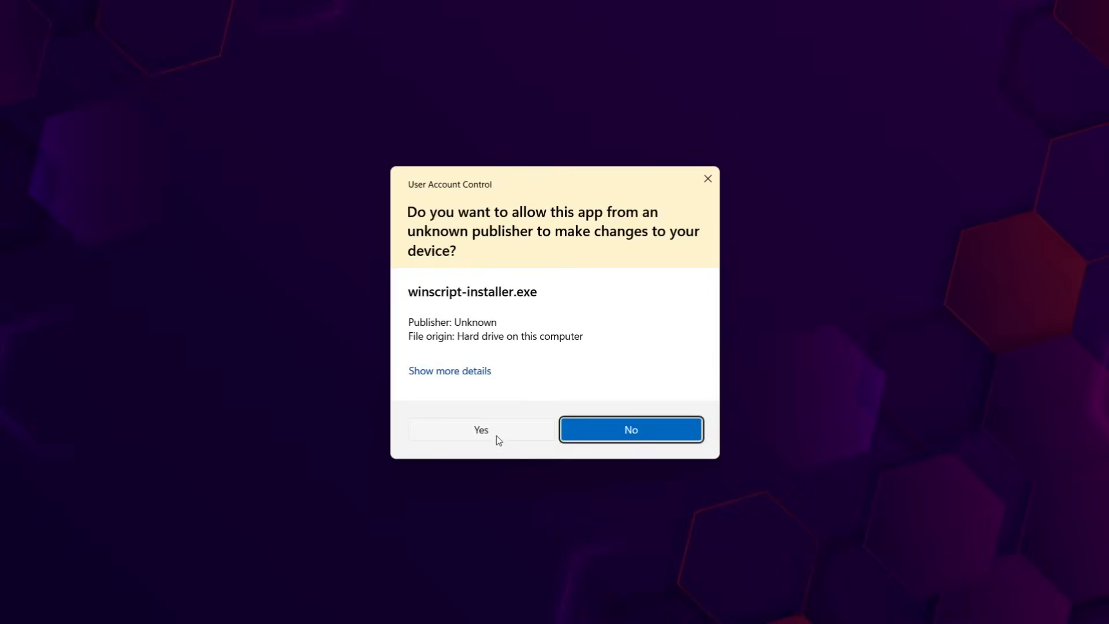
pyautogui.click(496, 436)
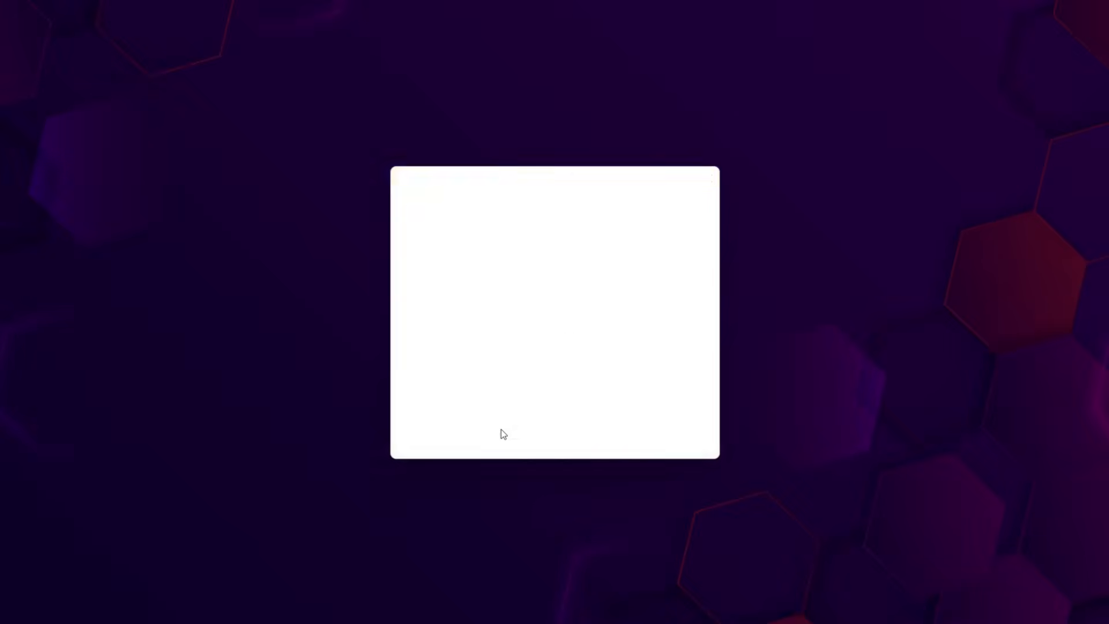
# - Install WinScript for anyone using this computer, with C:\Program Files\WinScript as the destination folder
pyautogui.click(635, 418)
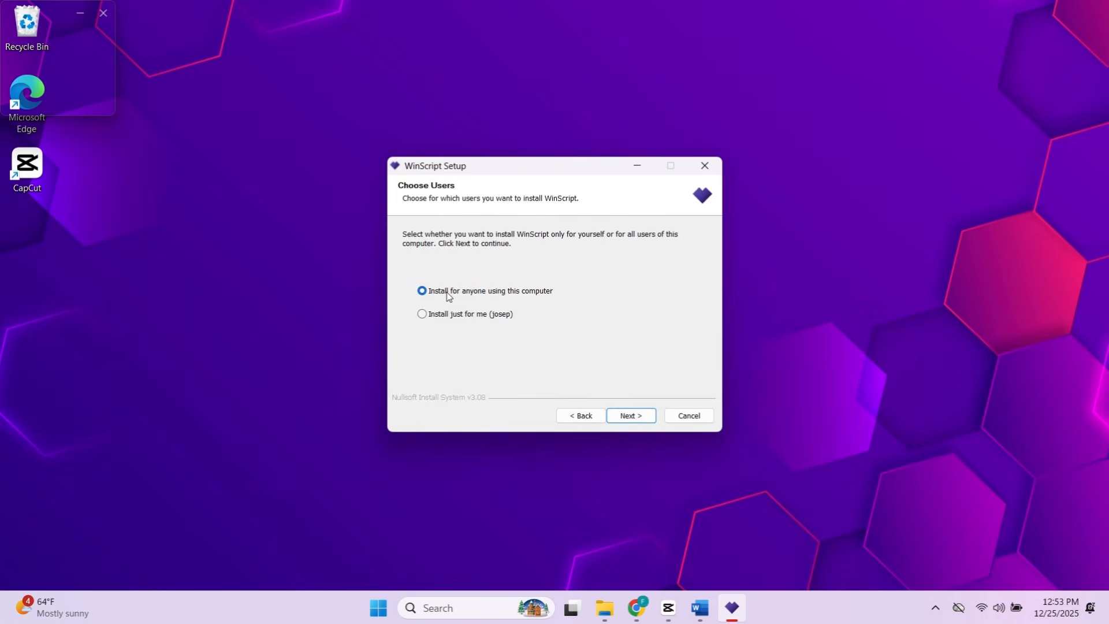
pyautogui.click(632, 416)
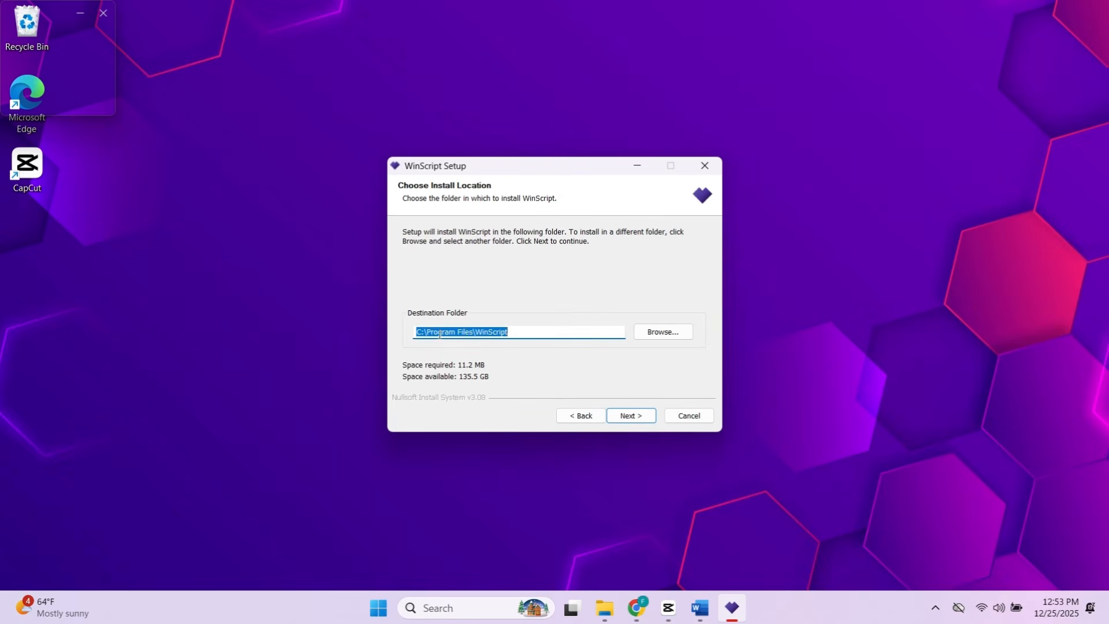
pyautogui.click(525, 334)
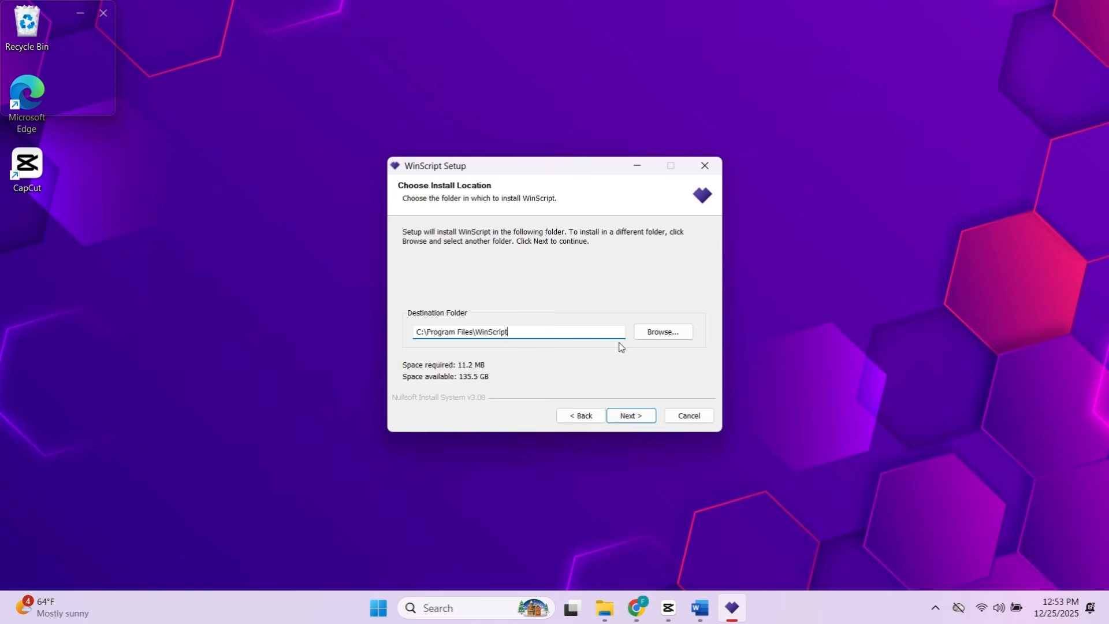
pyautogui.click(650, 417)
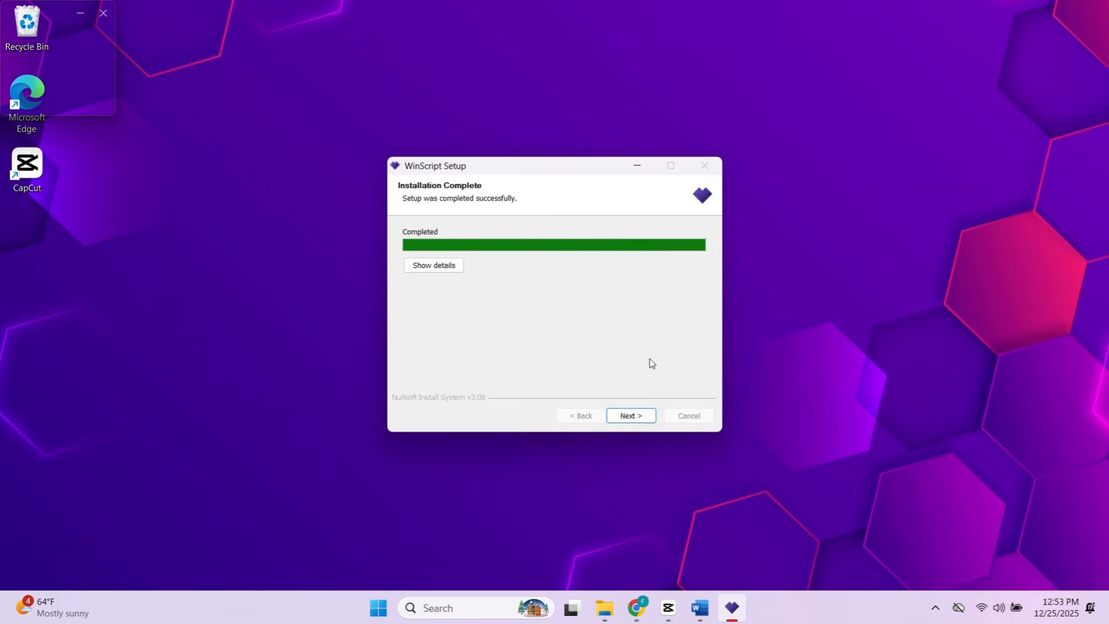
pyautogui.click(640, 416)
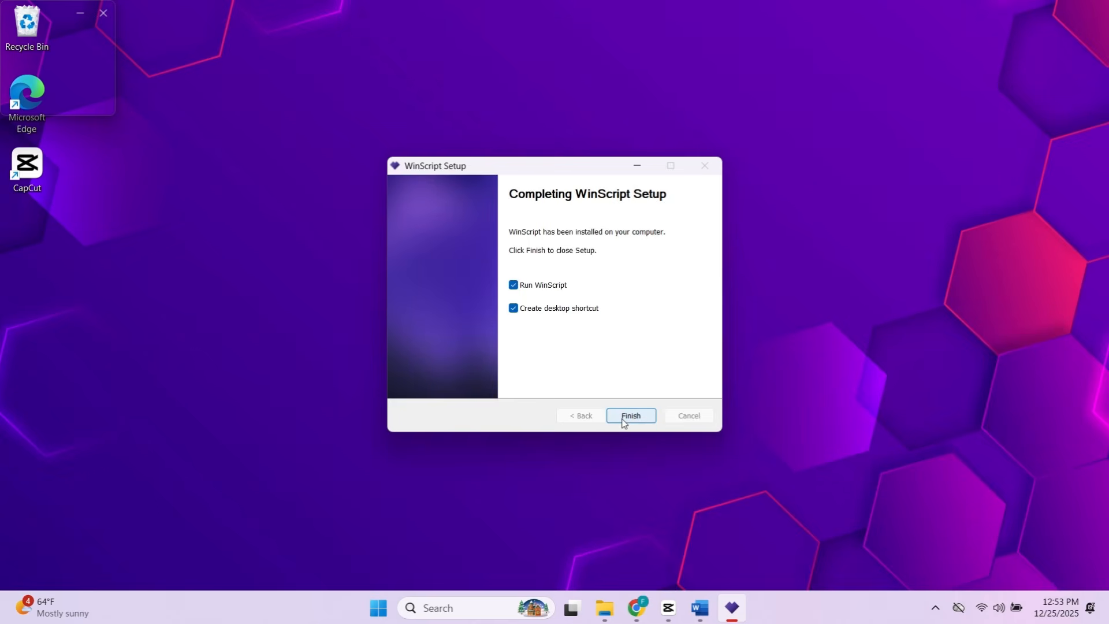
# - Finish the WinScript setup without running the program immediately, keeping the desktop shortcut option
pyautogui.click(534, 288)
pyautogui.click(641, 415)
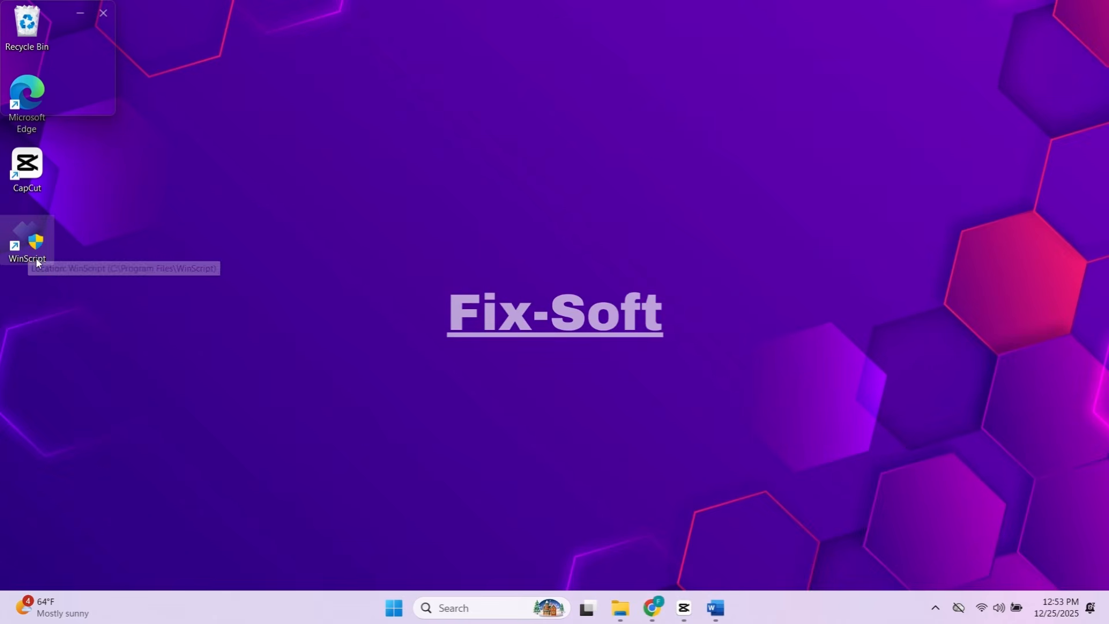
# - Run WinScript as administrator from its desktop shortcut, allow it to make changes, and shrink and reposition its window
pyautogui.doubleClick(28, 227)
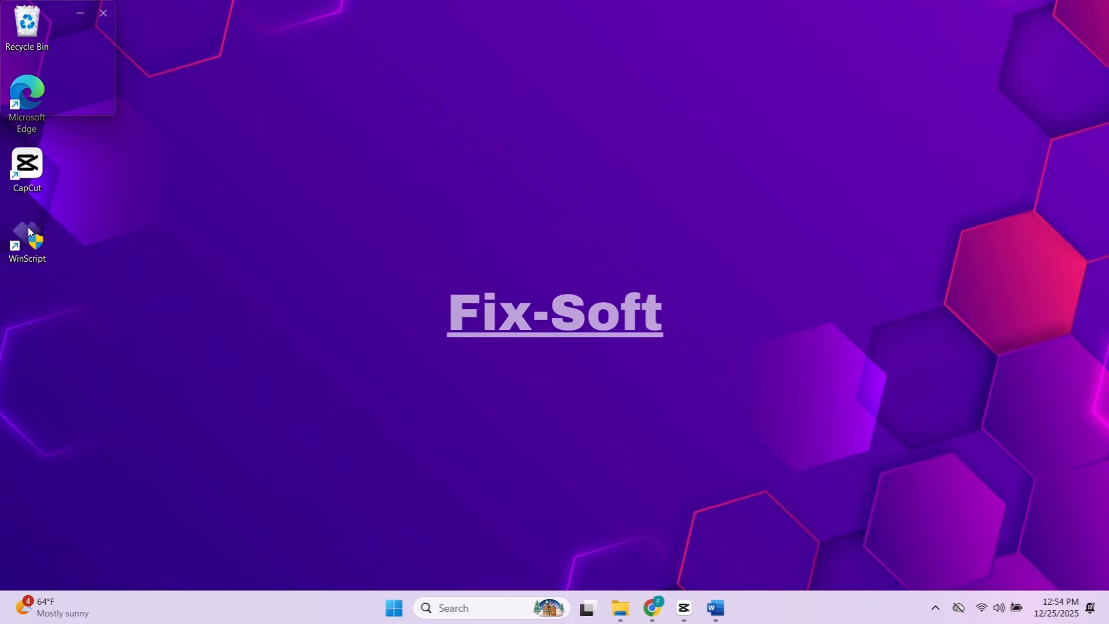
pyautogui.rightClick(28, 227)
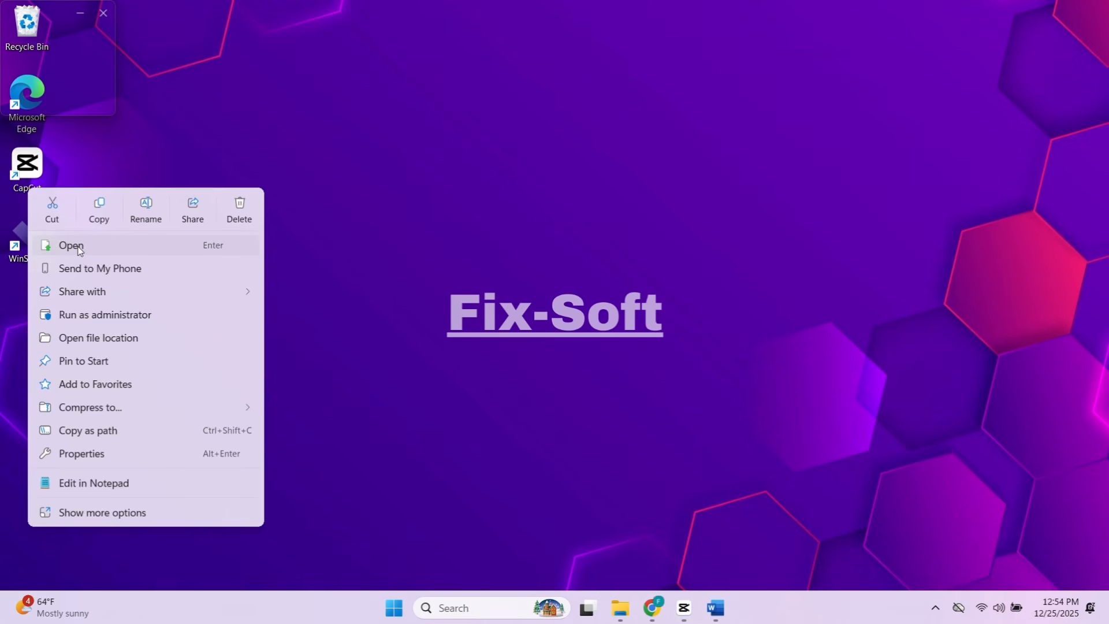
pyautogui.click(81, 314)
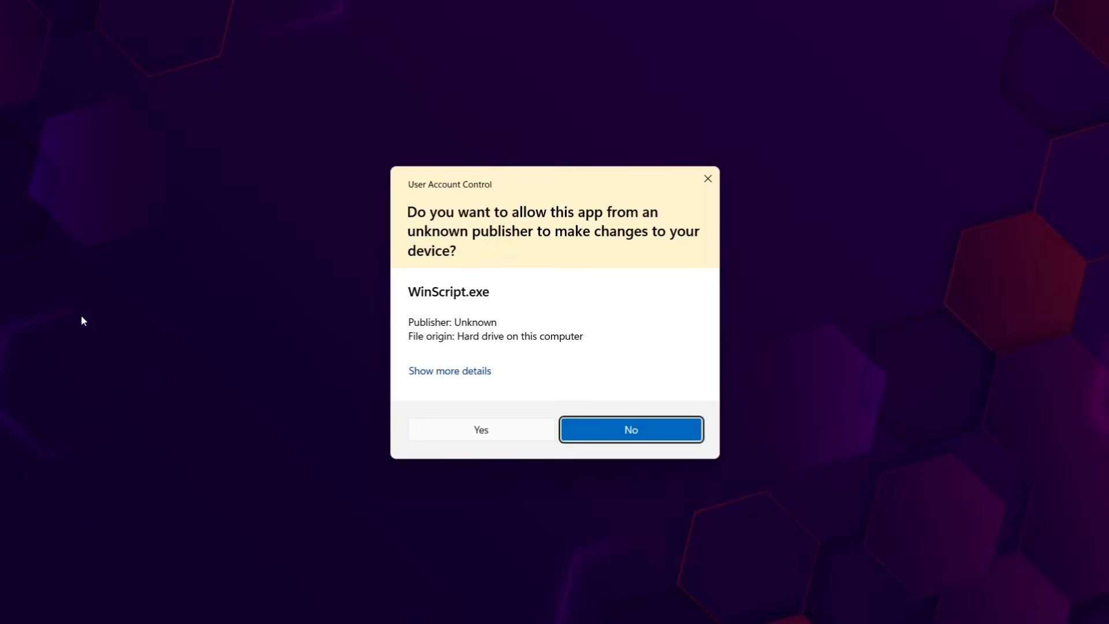
pyautogui.click(512, 434)
pyautogui.click(732, 607)
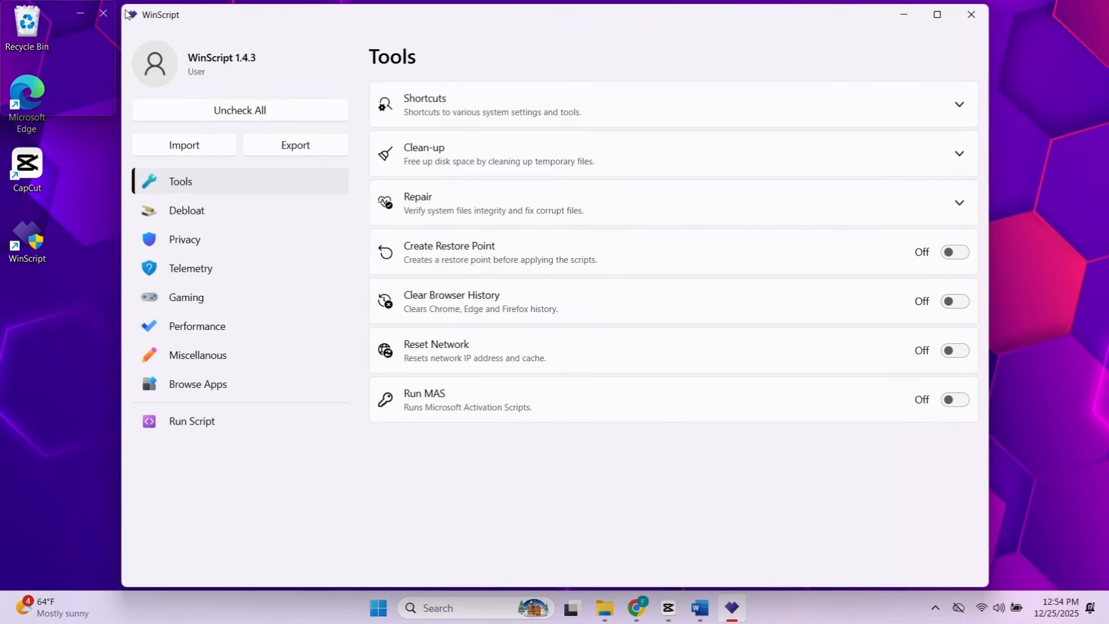
pyautogui.moveTo(122, 6); pyautogui.dragTo(182, 33)
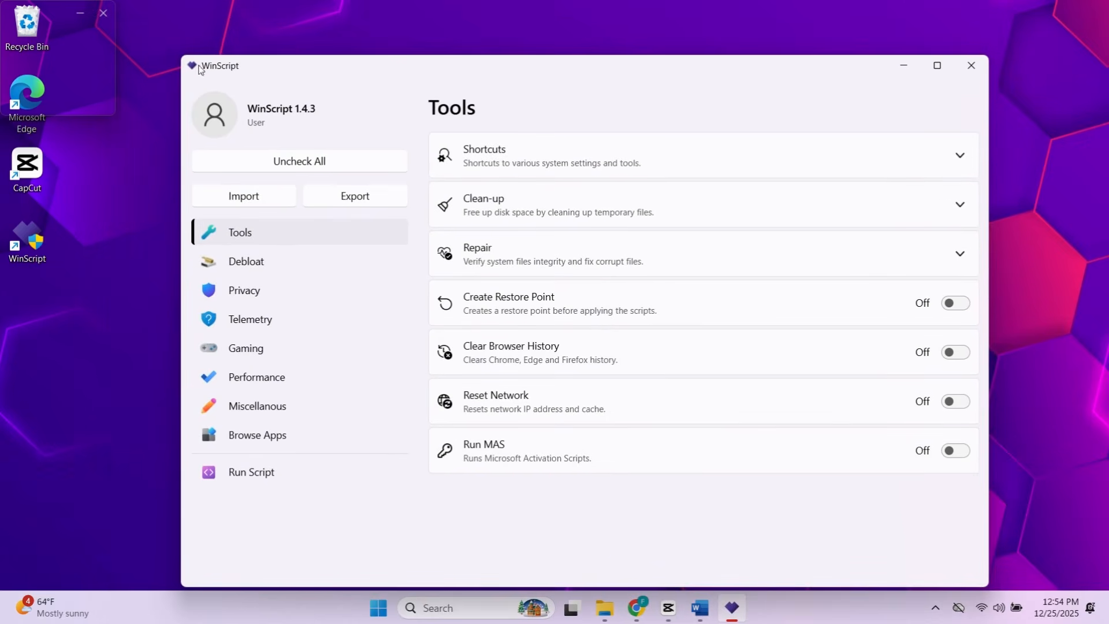
pyautogui.moveTo(558, 46); pyautogui.dragTo(559, 43)
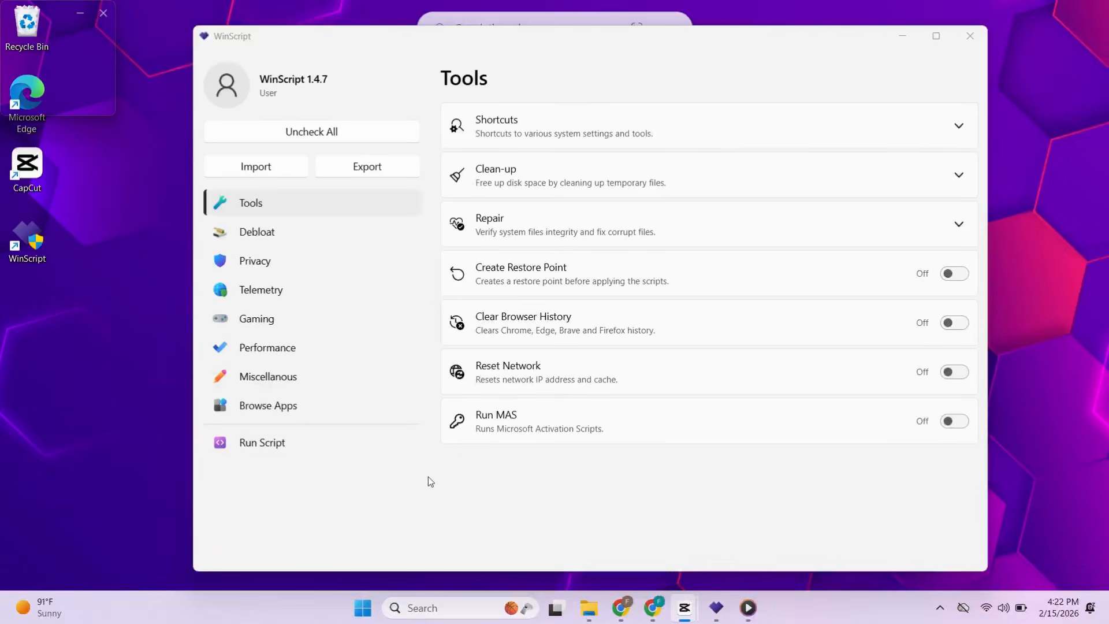
# - In the Debloat options for Windows Apps, turn on Remove Third-Party Apps, Remove Microsoft Apps and Remove Xbox
pyautogui.click(264, 236)
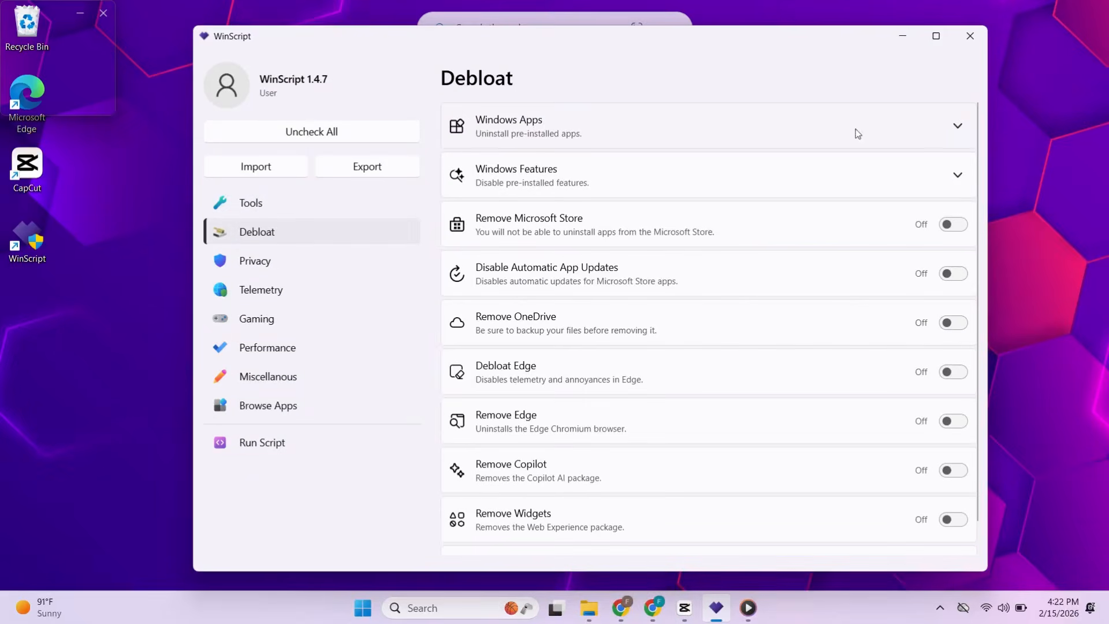
pyautogui.click(552, 121)
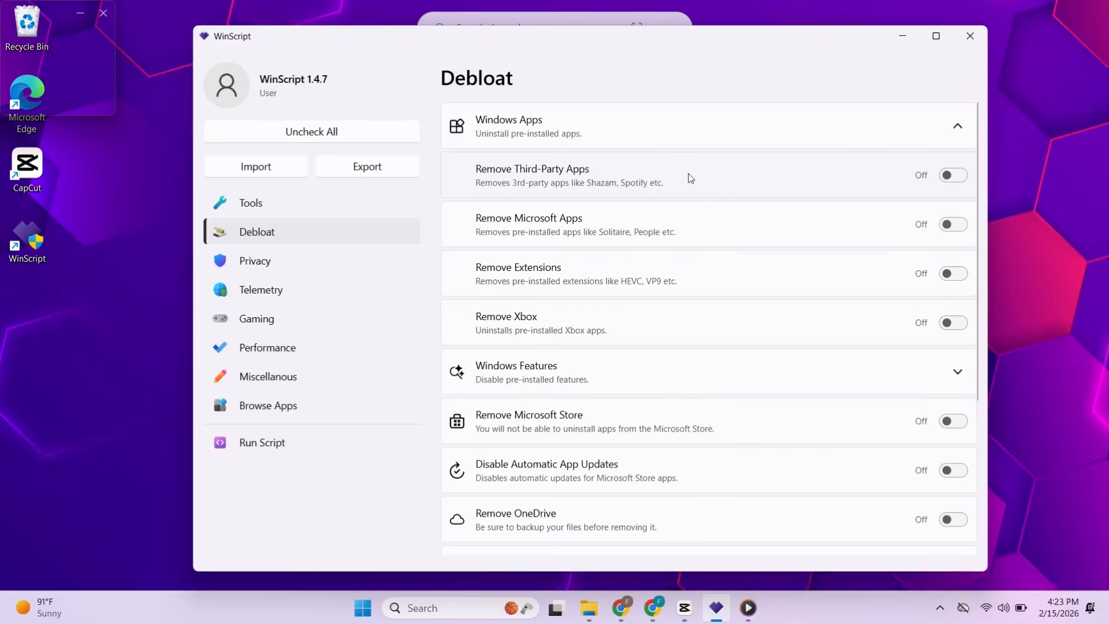
pyautogui.click(947, 176)
pyautogui.click(953, 225)
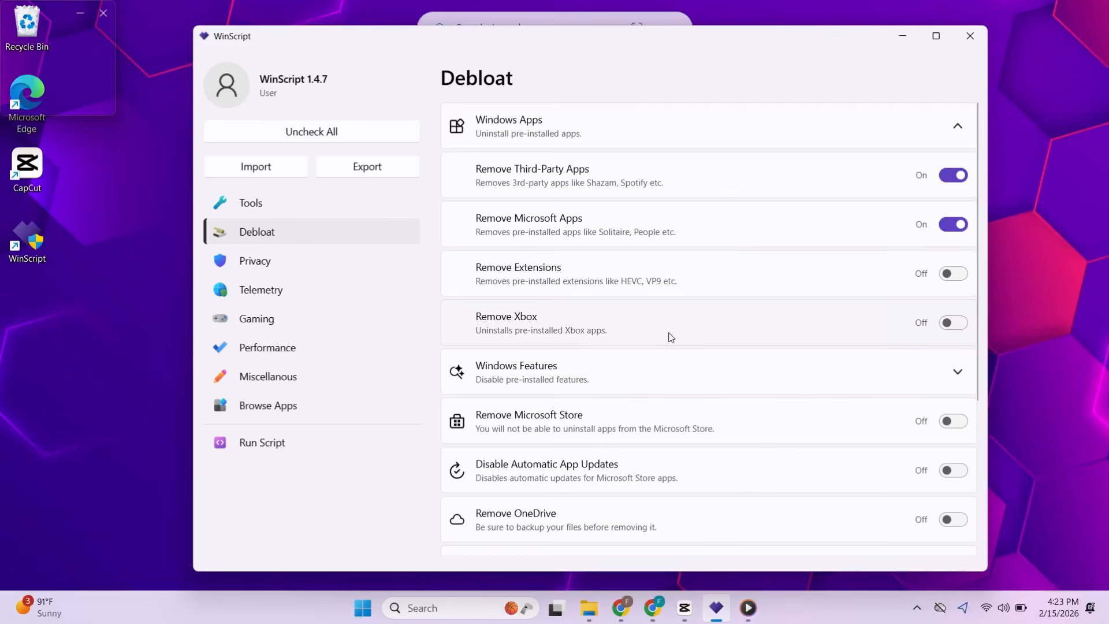
pyautogui.click(961, 323)
# - Turn on Disable Automatic App Updates and Remove Copilot in the Debloat options, leaving Remove Edge off
pyautogui.scroll(-4, 837, 291)
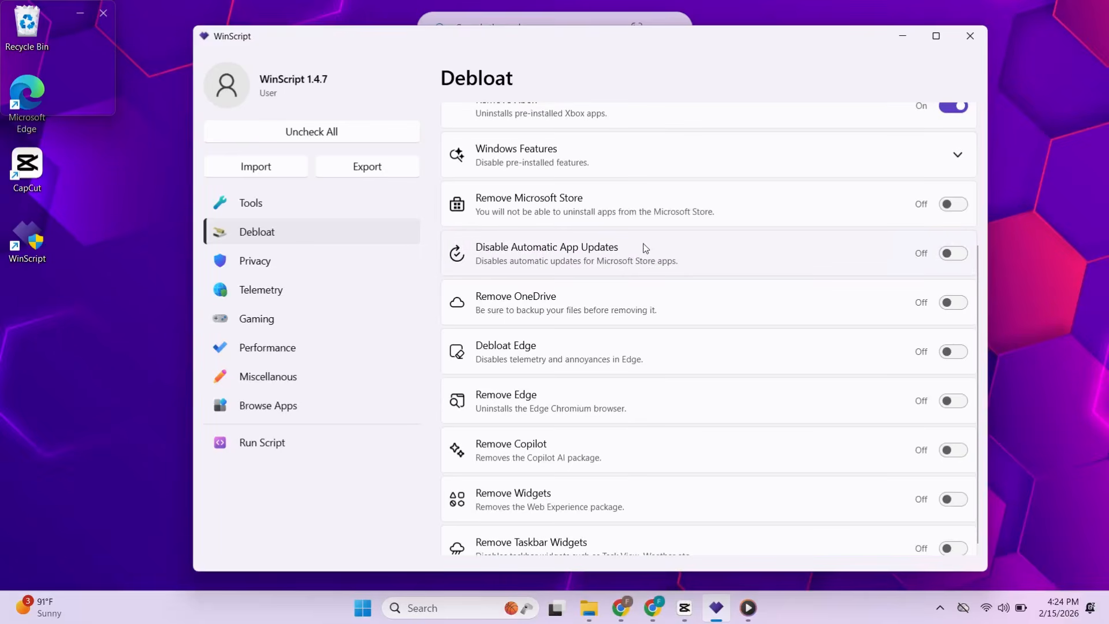
pyautogui.click(950, 253)
pyautogui.click(956, 403)
pyautogui.click(955, 403)
pyautogui.scroll(-1, 514, 438)
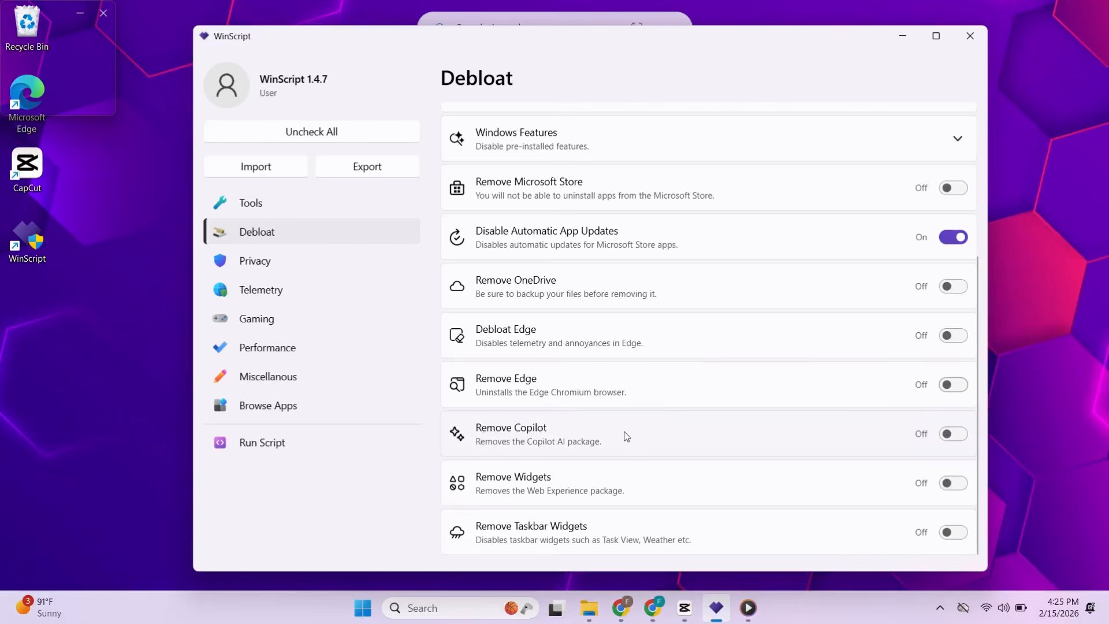
pyautogui.click(962, 439)
# - Look at the Windows widgets board, close it, and turn on Remove Taskbar Widgets
pyautogui.click(65, 608)
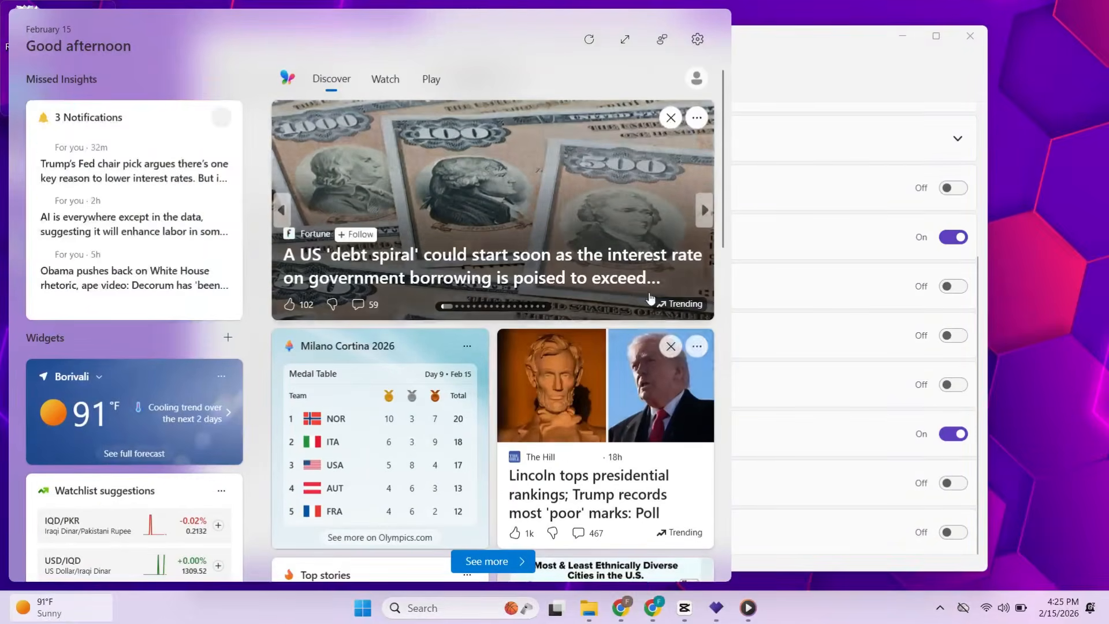
pyautogui.click(774, 522)
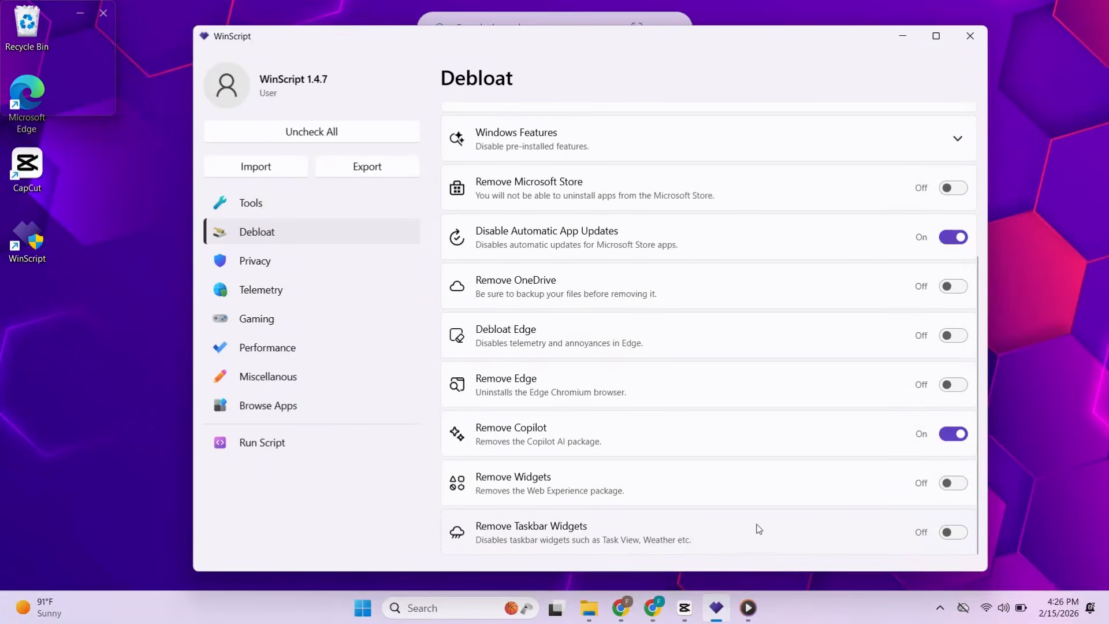
pyautogui.click(939, 535)
# - Run the generated debloat script, choosing to create a restore point, and follow its progress in the console window
pyautogui.scroll(4, 722, 500)
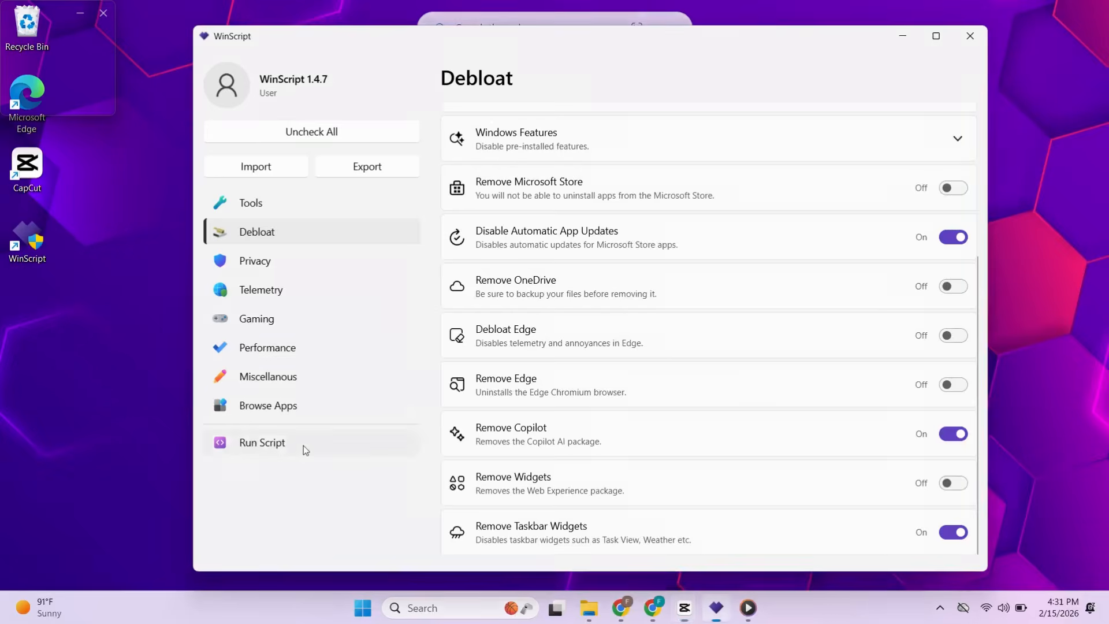
pyautogui.click(303, 445)
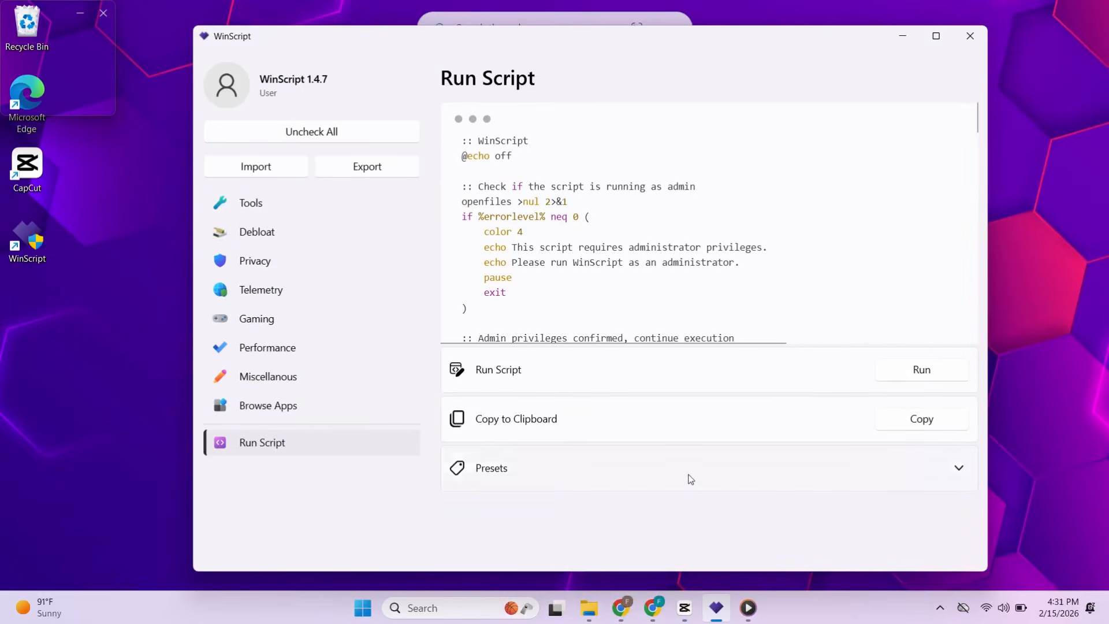
pyautogui.click(921, 369)
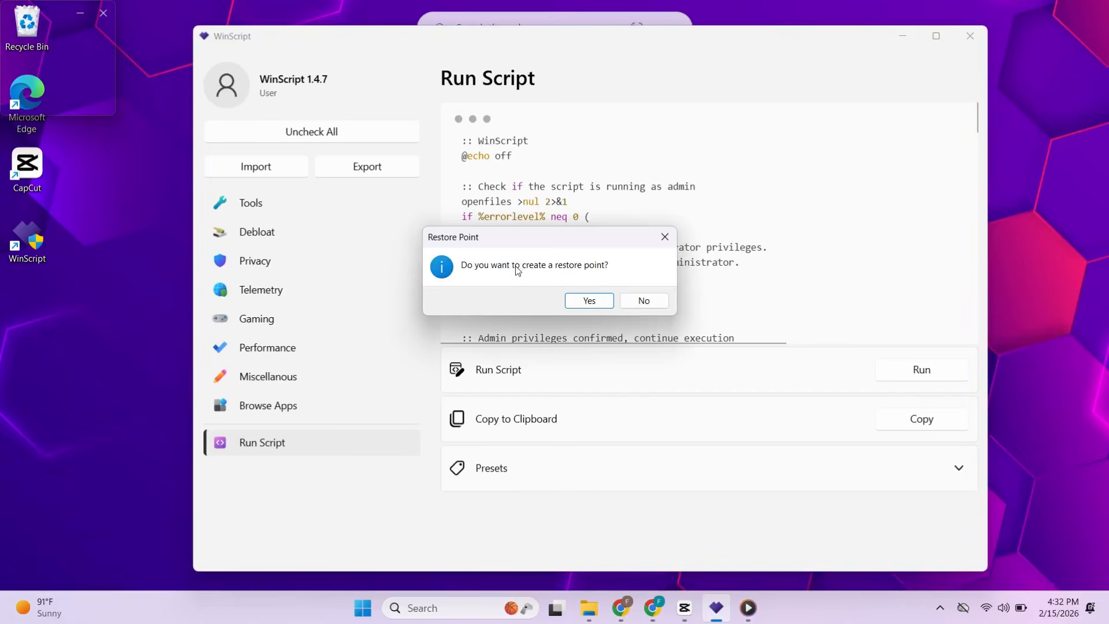
pyautogui.click(588, 302)
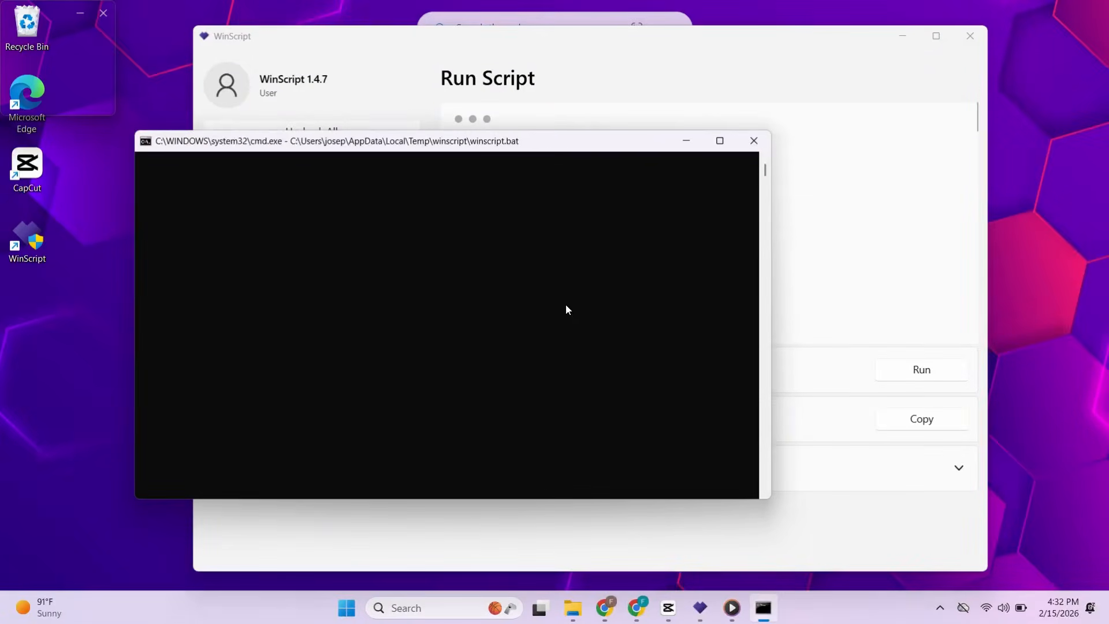
pyautogui.moveTo(467, 152); pyautogui.dragTo(539, 142)
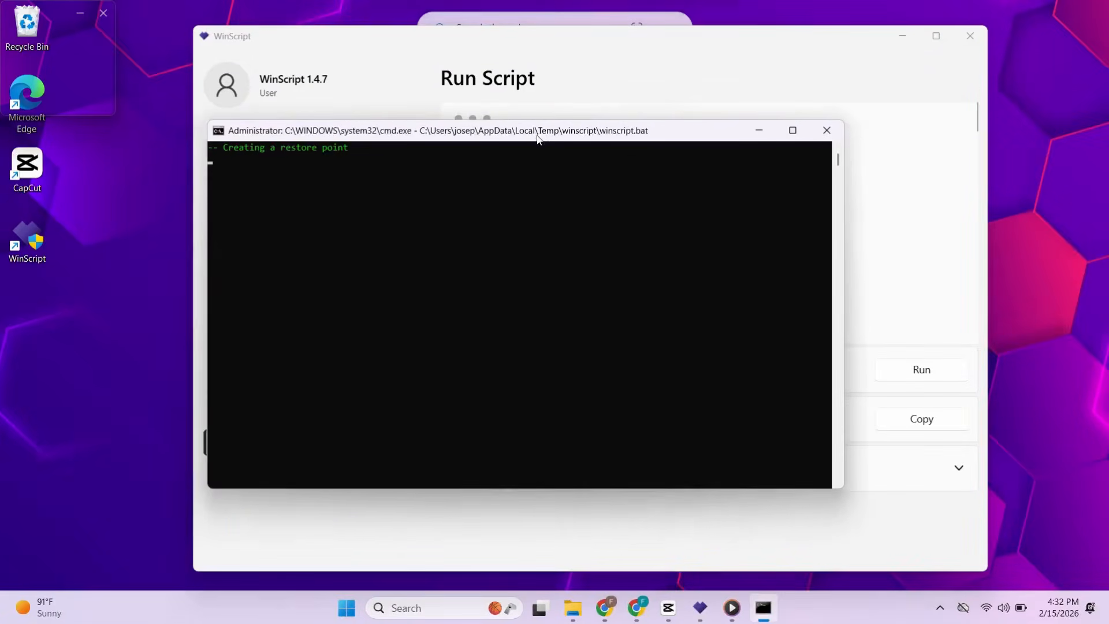
pyautogui.moveTo(379, 218); pyautogui.dragTo(222, 223)
pyautogui.click(370, 238)
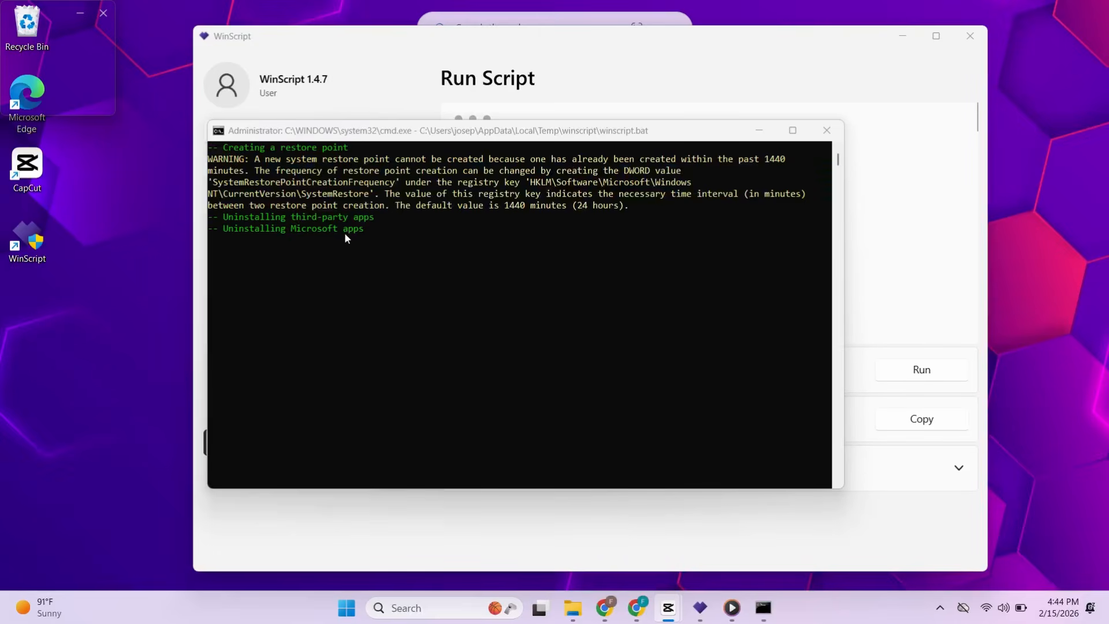
pyautogui.click(627, 452)
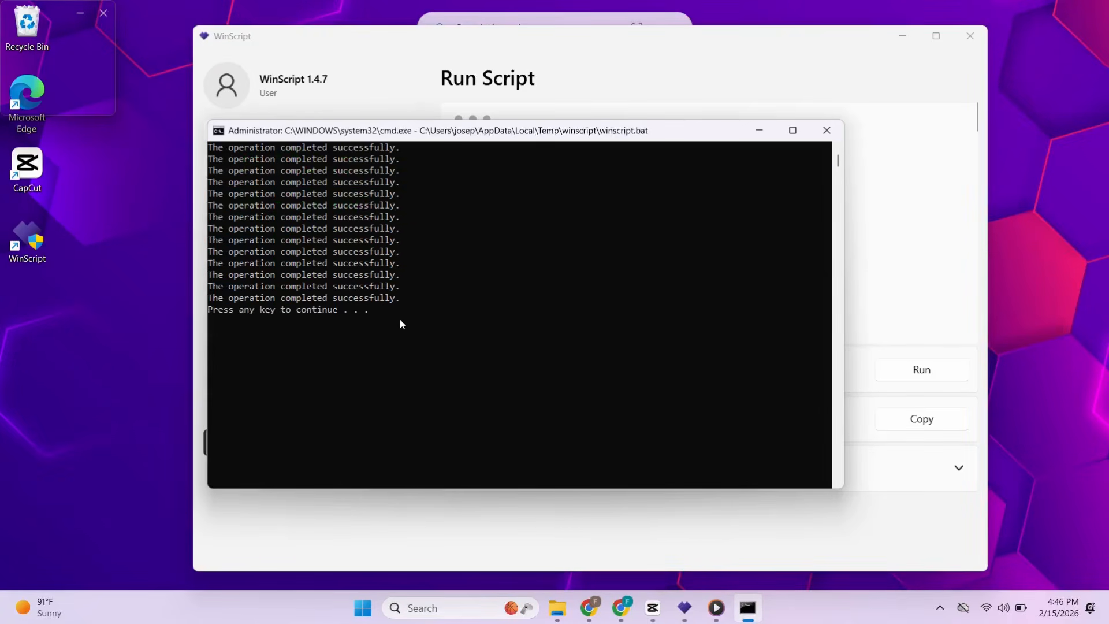
# - Search the Start menu for "copi" to check whether Copilot is still installed, and close the search
pyautogui.press('super')
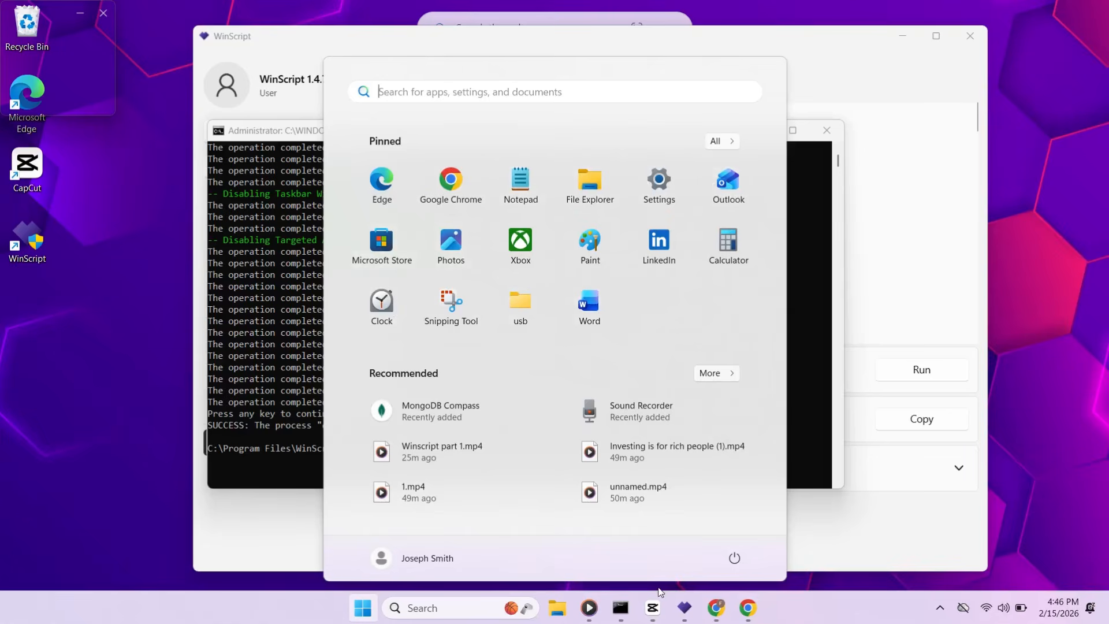
pyautogui.click(522, 94)
pyautogui.write('copi')
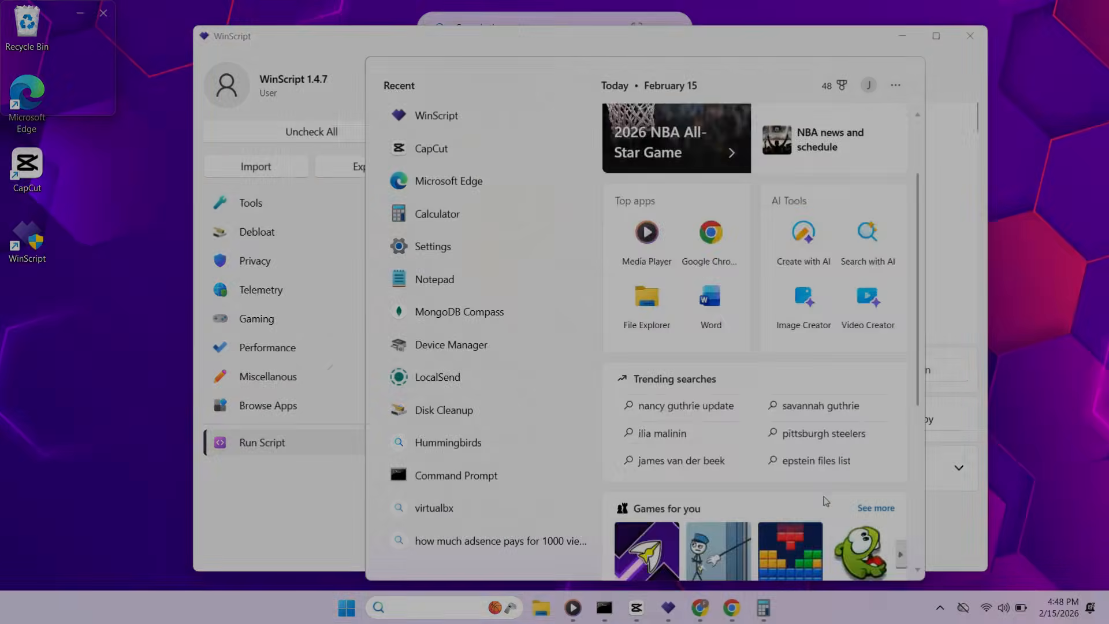
pyautogui.scroll(-4, 825, 500)
pyautogui.scroll(6, 820, 450)
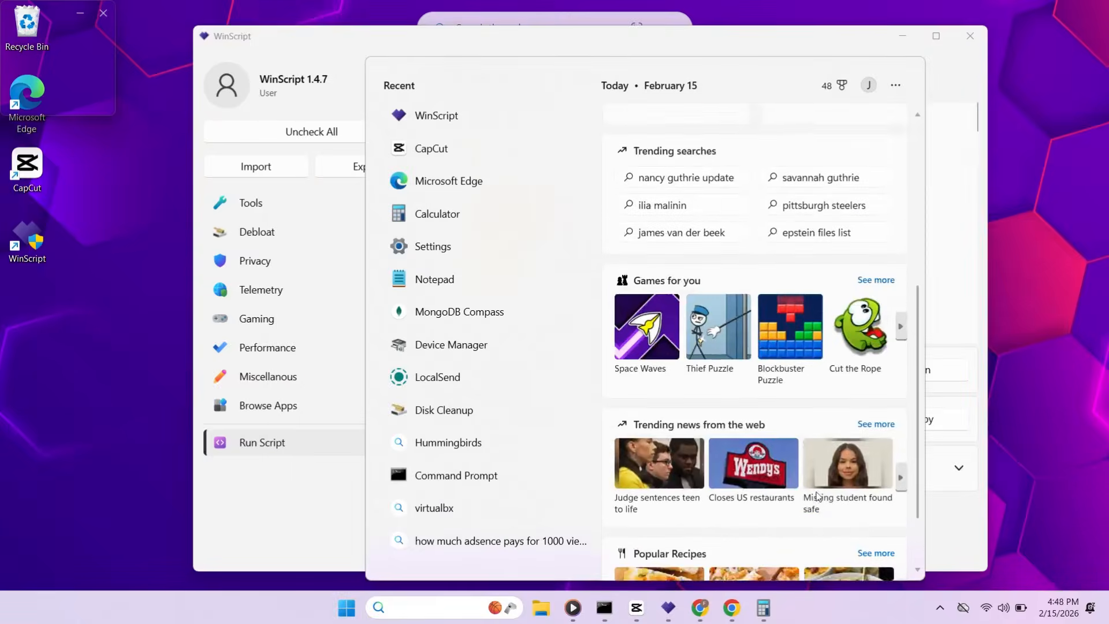
pyautogui.click(1021, 224)
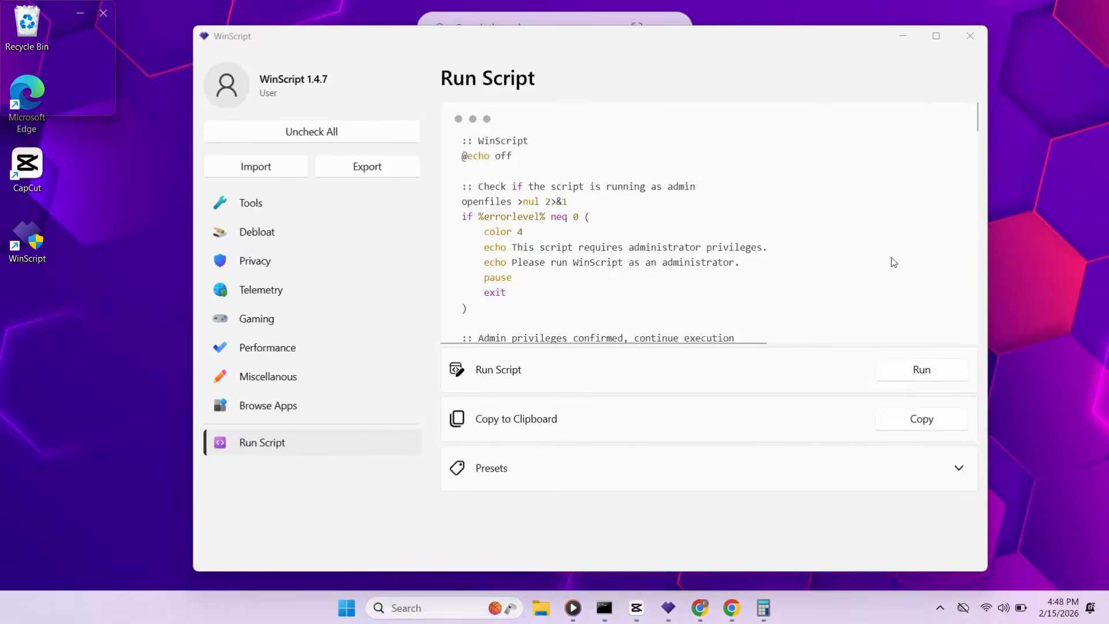
# - Close the WinScript, Calculator and command console windows
pyautogui.click(963, 44)
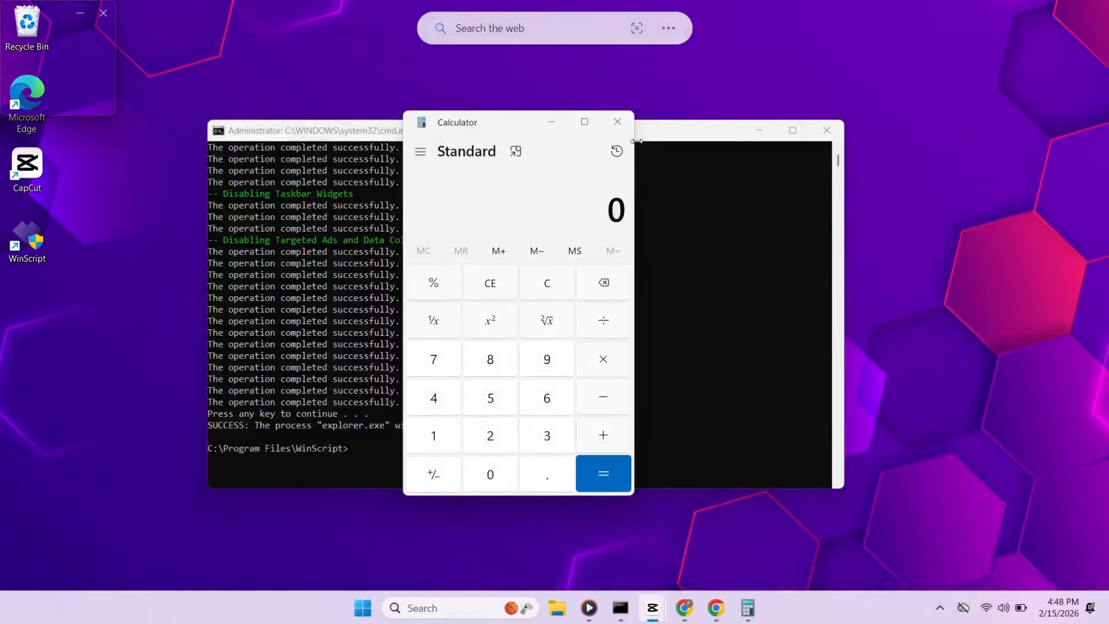
pyautogui.click(619, 119)
pyautogui.click(831, 128)
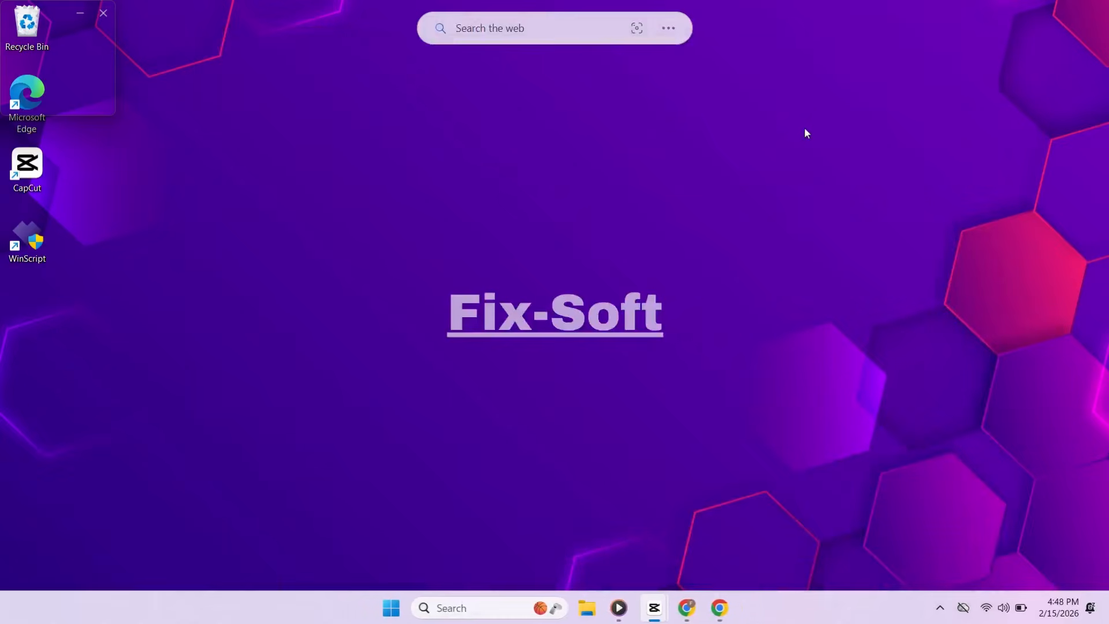
pyautogui.click(392, 609)
pyautogui.click(393, 609)
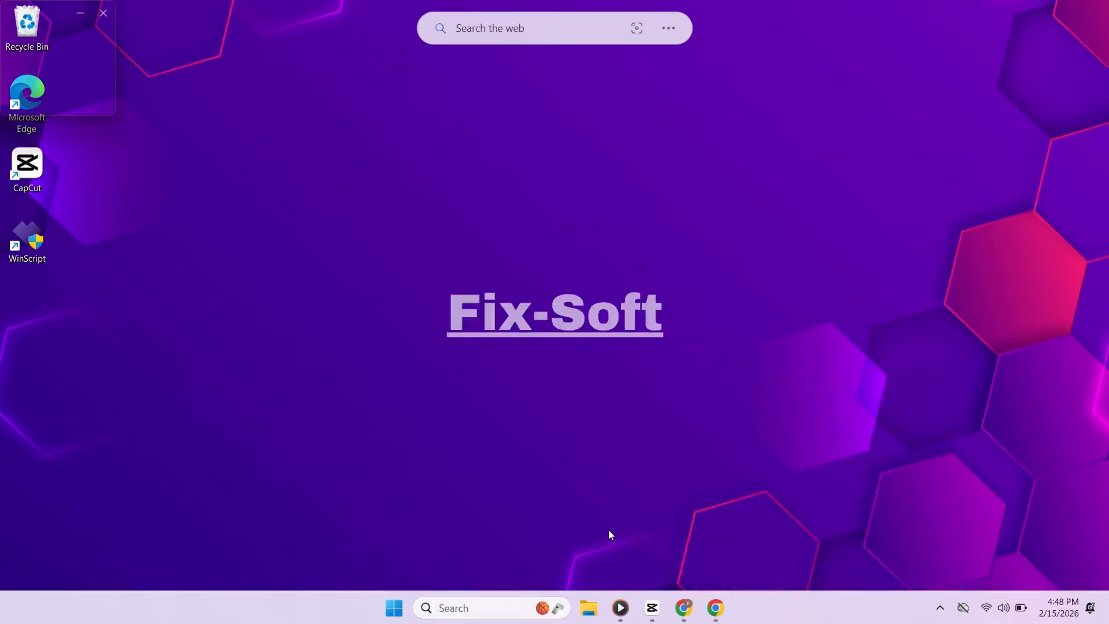
pyautogui.press('super')
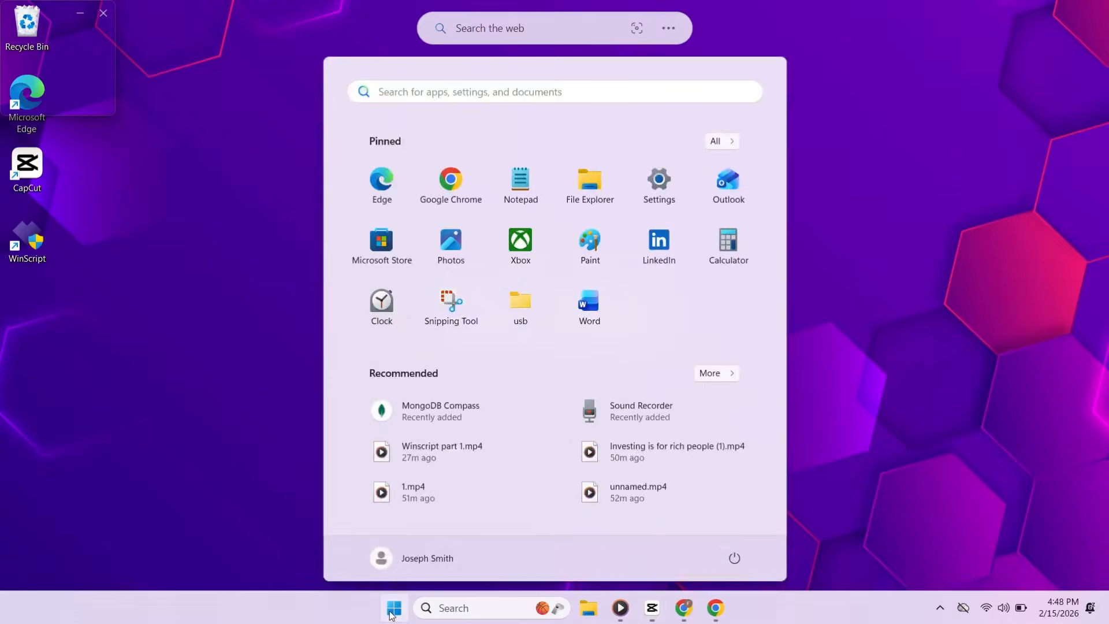
pyautogui.press('super')
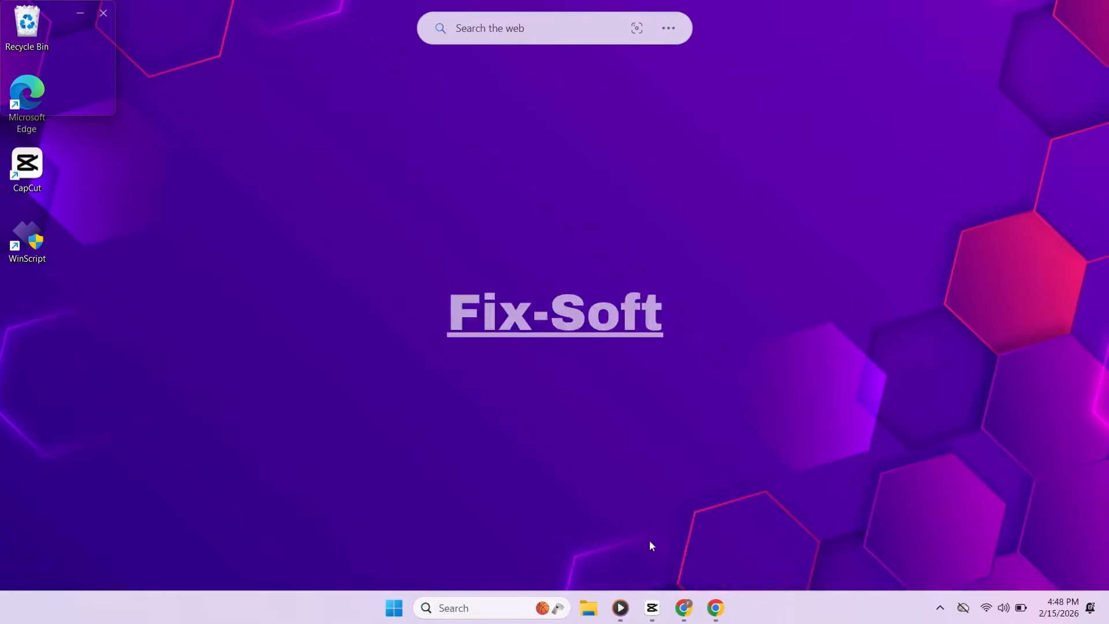